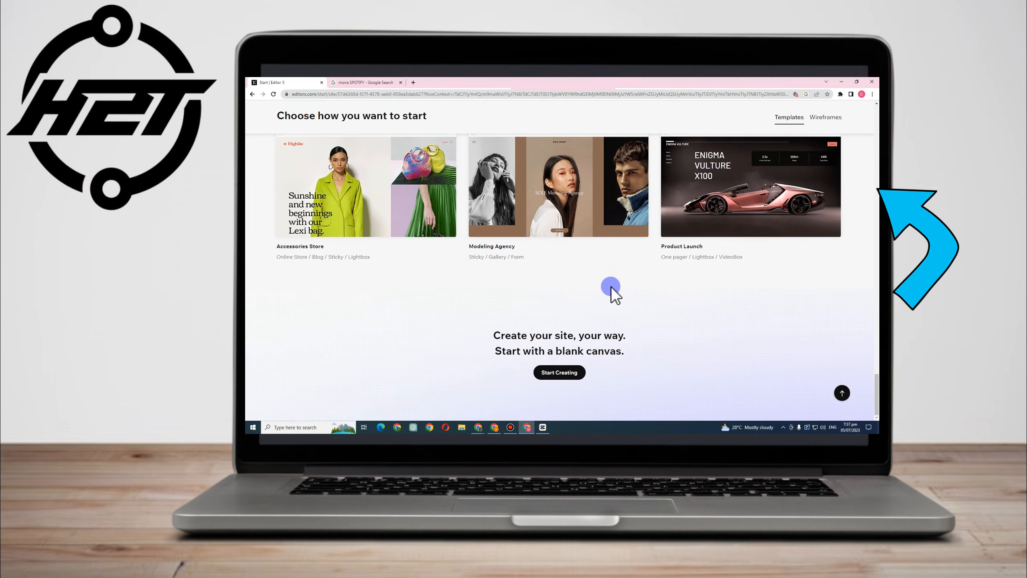
# Browse the starting templates and open the App Landing Page template for editing
pyautogui.scroll(10, 609, 289)
pyautogui.scroll(15, 595, 287)
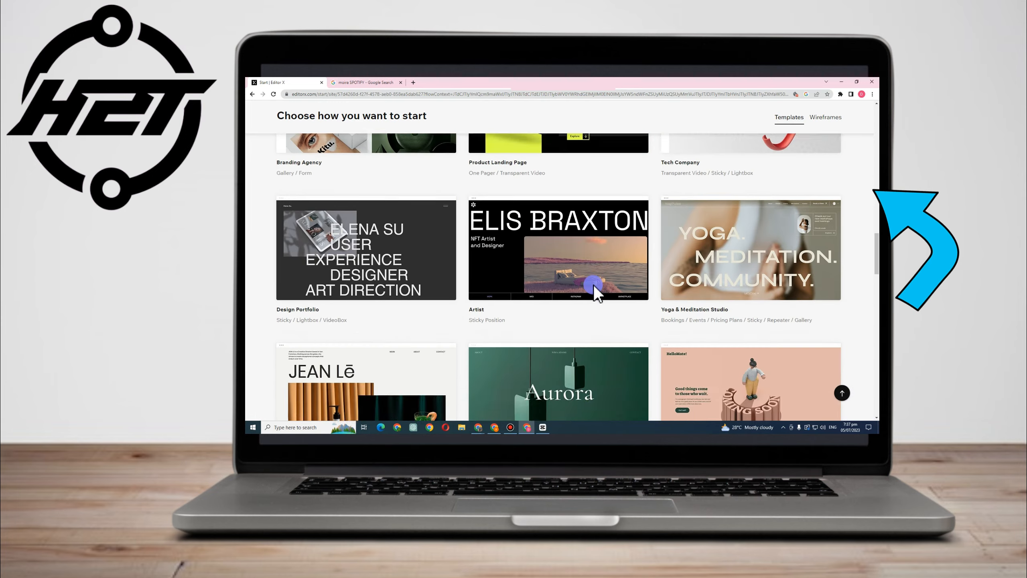
pyautogui.scroll(-3, 452, 269)
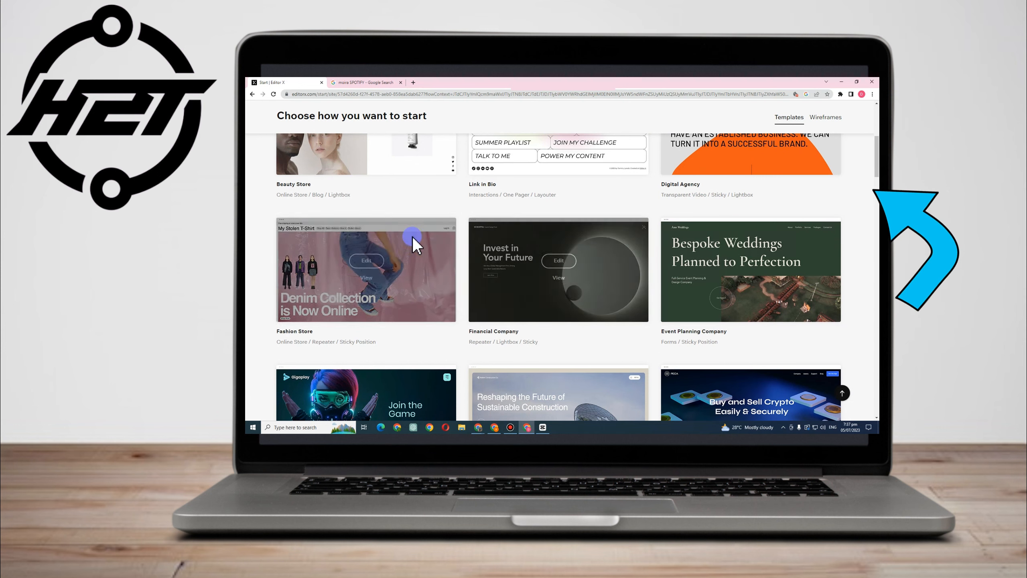
pyautogui.scroll(-3, 618, 271)
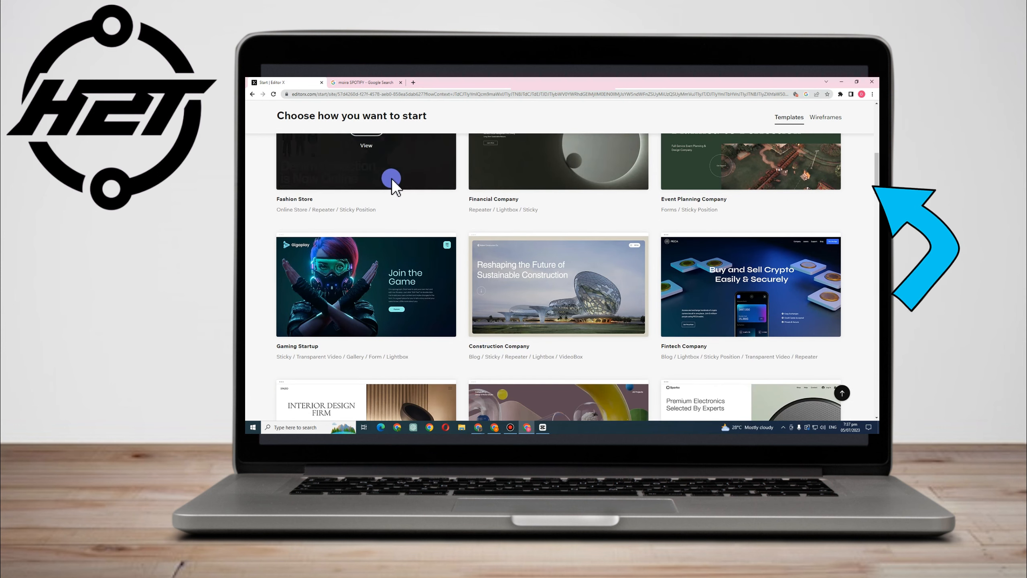
pyautogui.scroll(-3, 644, 385)
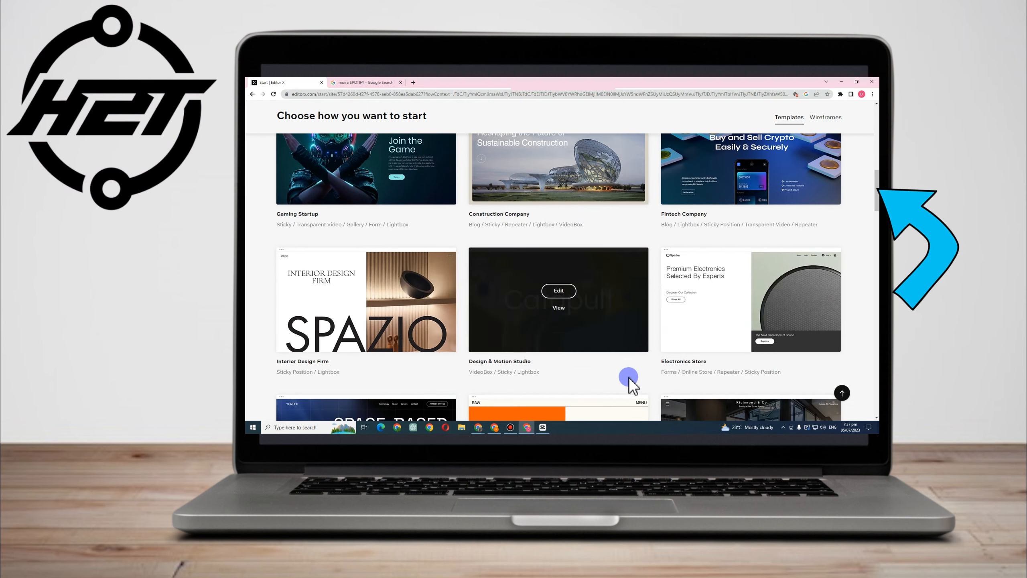
pyautogui.scroll(6, 630, 379)
pyautogui.scroll(5, 820, 276)
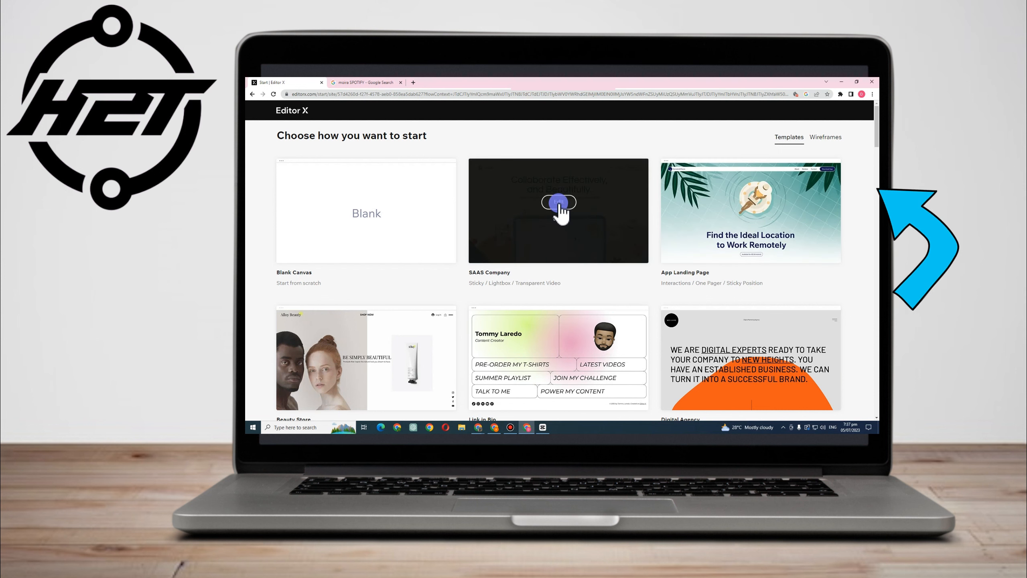
pyautogui.click(763, 200)
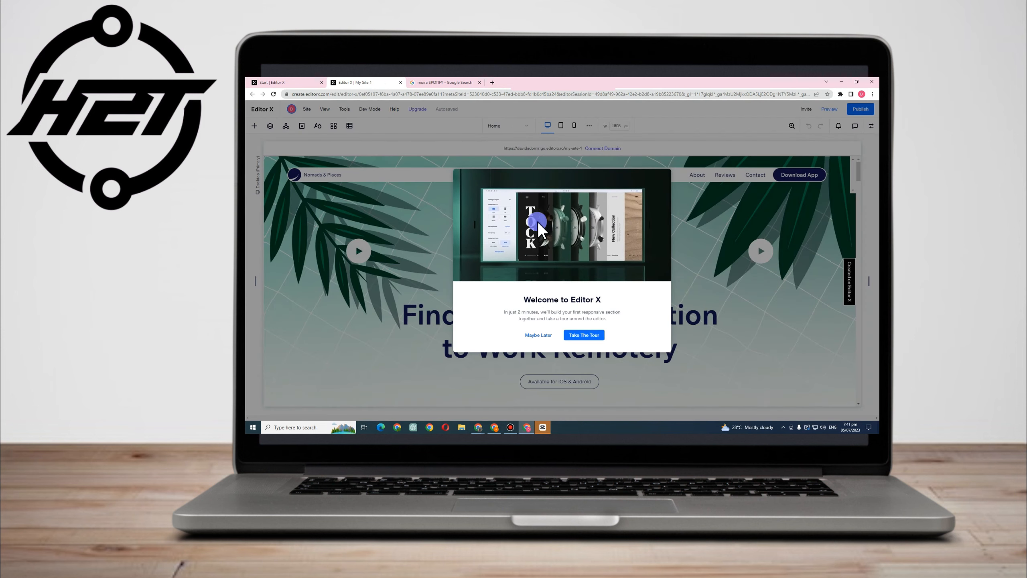
# Skip the welcome tour and dismiss the tip about videos and tutorials
pyautogui.click(574, 340)
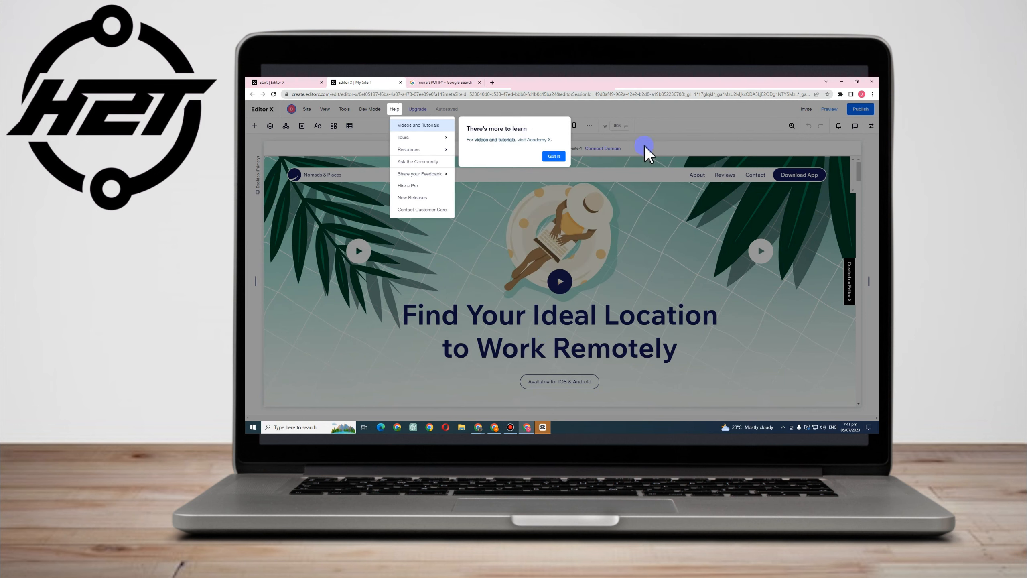
pyautogui.click(692, 112)
pyautogui.scroll(-2, 567, 275)
# Replace the hero heading "Find Your Ideal Location to Work Remotely" with "Accents & Adornments"
pyautogui.click(524, 277)
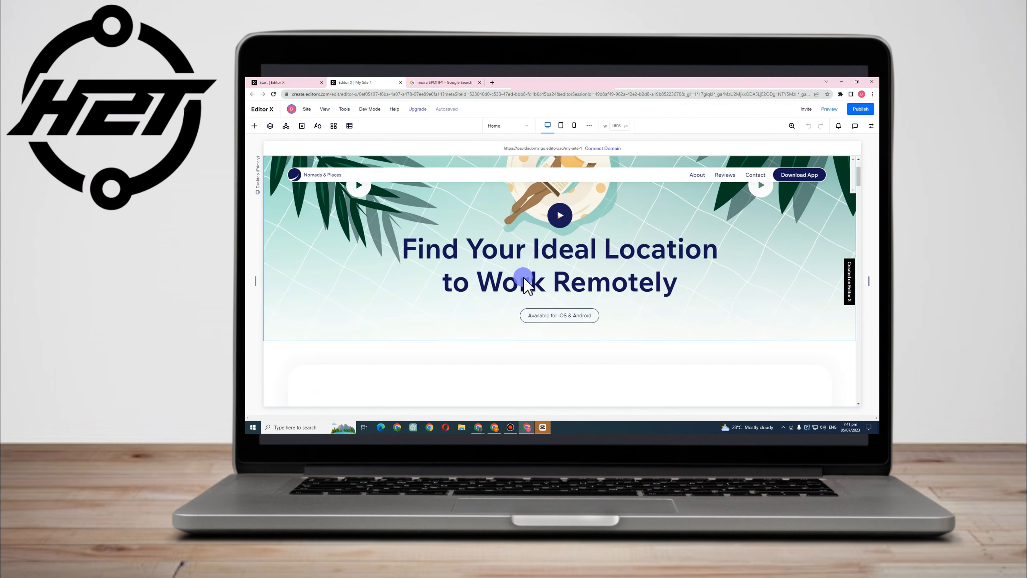
pyautogui.click(628, 275)
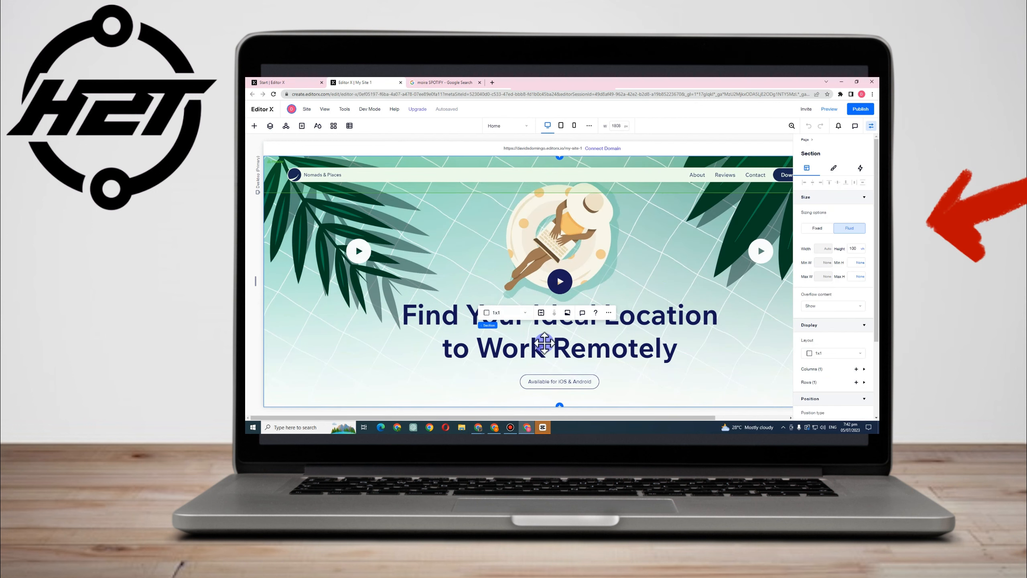
pyautogui.click(640, 360)
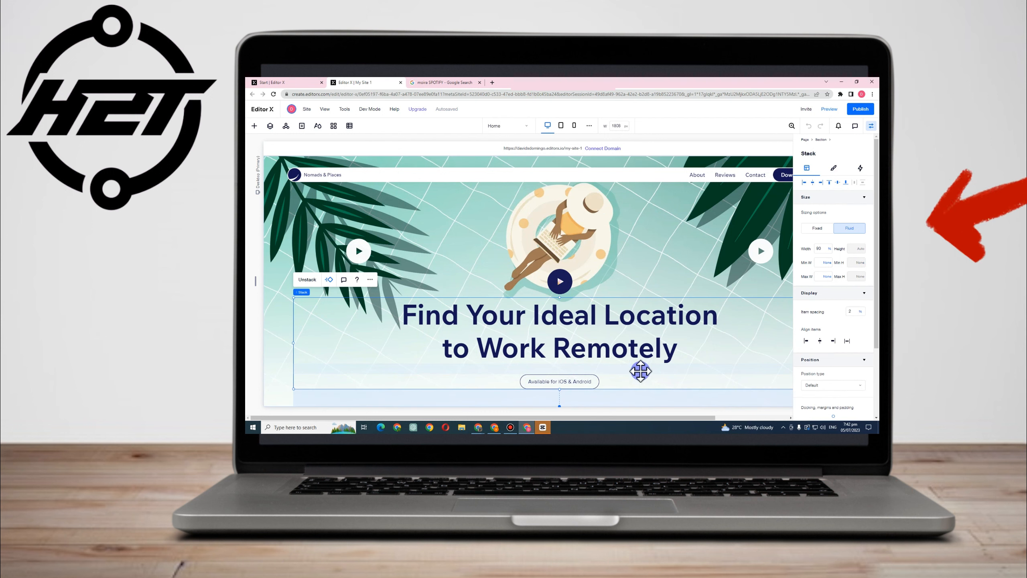
pyautogui.click(642, 342)
pyautogui.doubleClick(640, 340)
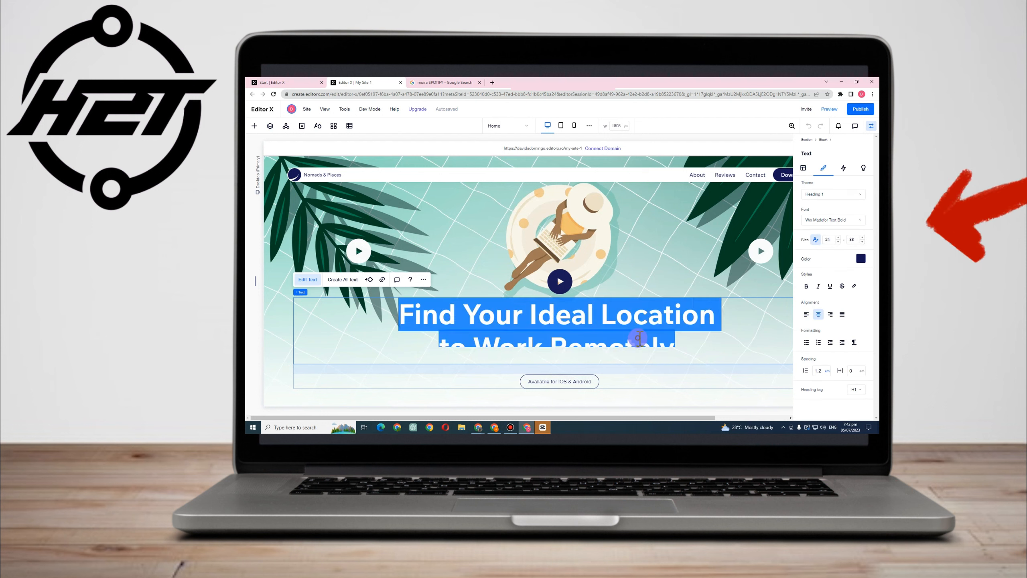
pyautogui.doubleClick(640, 338)
pyautogui.moveTo(395, 315); pyautogui.dragTo(764, 369)
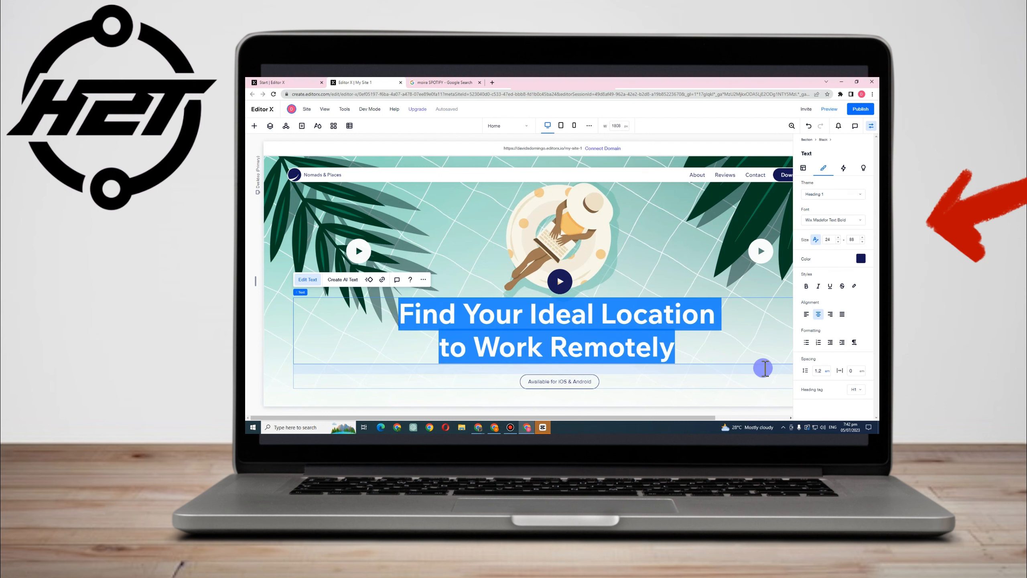
pyautogui.press('BackSpace')
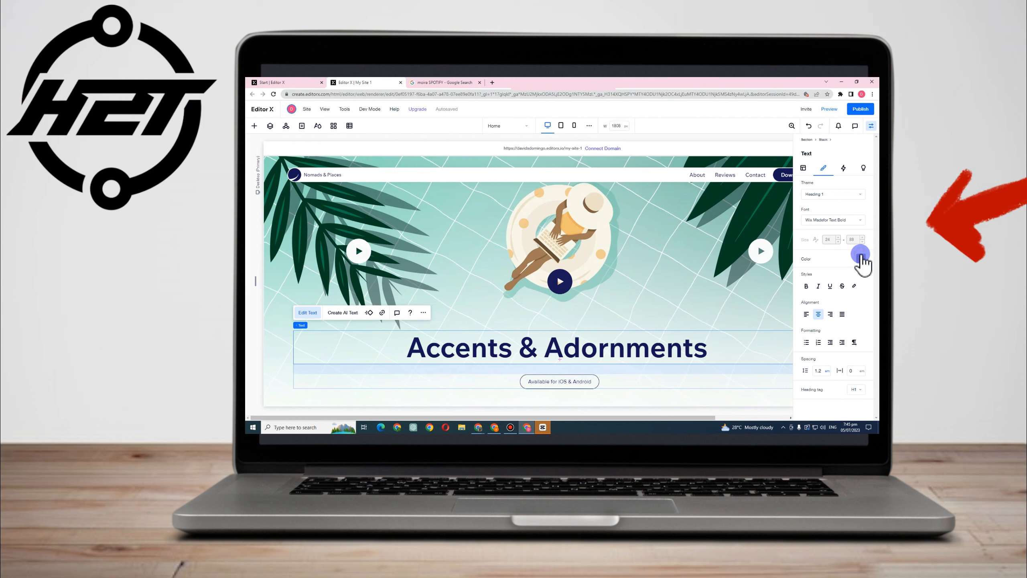
# Make the whole "Accents & Adornments" heading bold and italic
pyautogui.click(860, 254)
pyautogui.click(830, 194)
pyautogui.click(820, 286)
pyautogui.click(707, 354)
pyautogui.moveTo(714, 354); pyautogui.dragTo(392, 356)
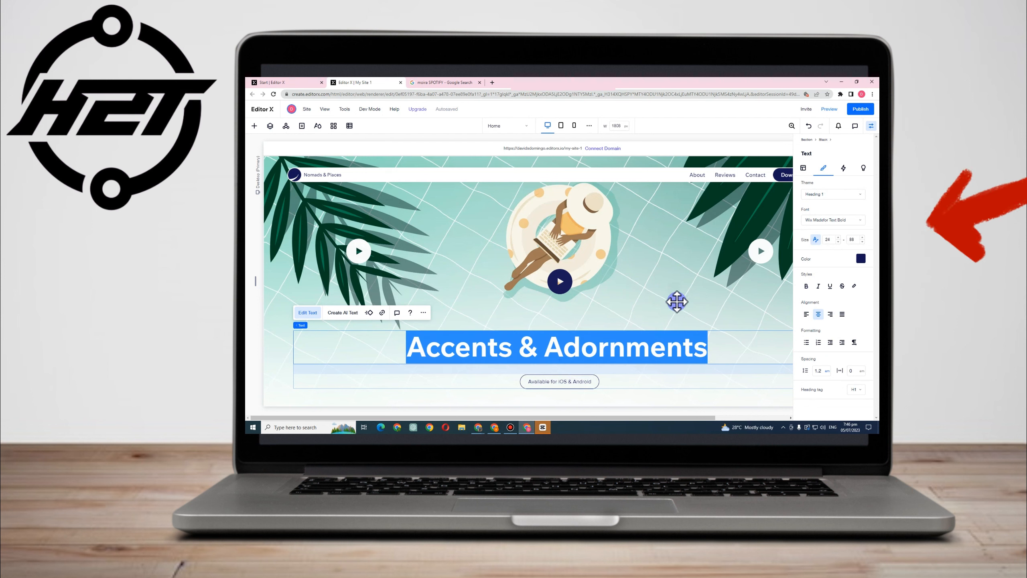
pyautogui.click(807, 286)
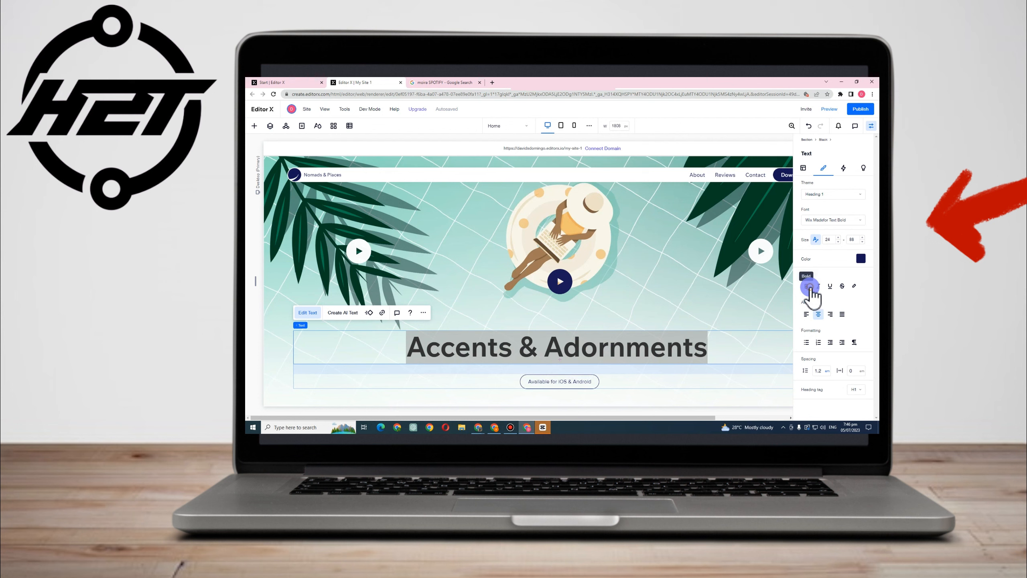
pyautogui.click(818, 287)
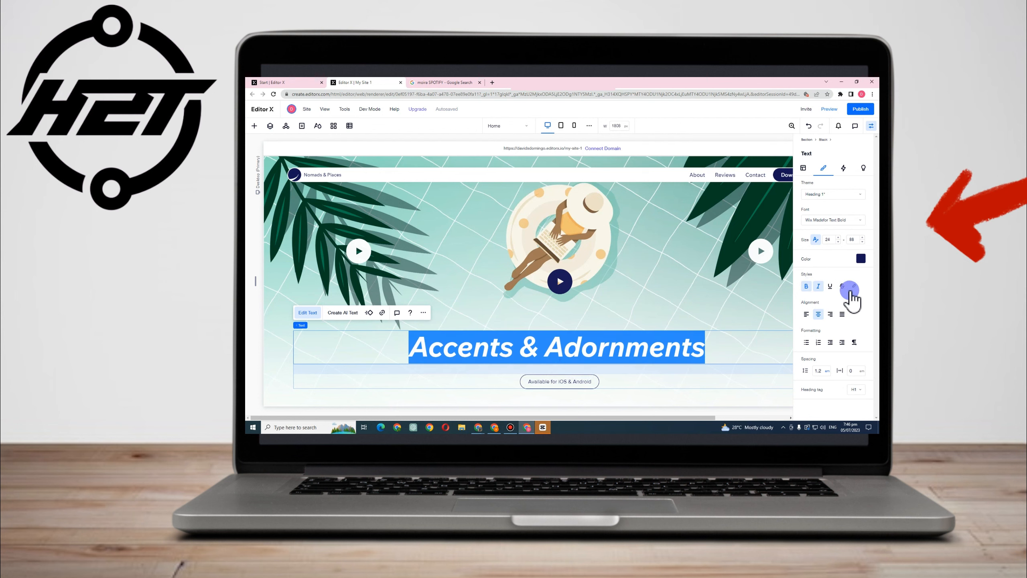
# Try left, right and justified alignment on the heading and set it back to centred
pyautogui.click(808, 315)
pyautogui.click(820, 316)
pyautogui.click(831, 315)
pyautogui.click(842, 316)
pyautogui.click(818, 316)
# Set the heading's font to Work Sans Semi Bold after trying Wix Madefor Display XBold
pyautogui.click(821, 220)
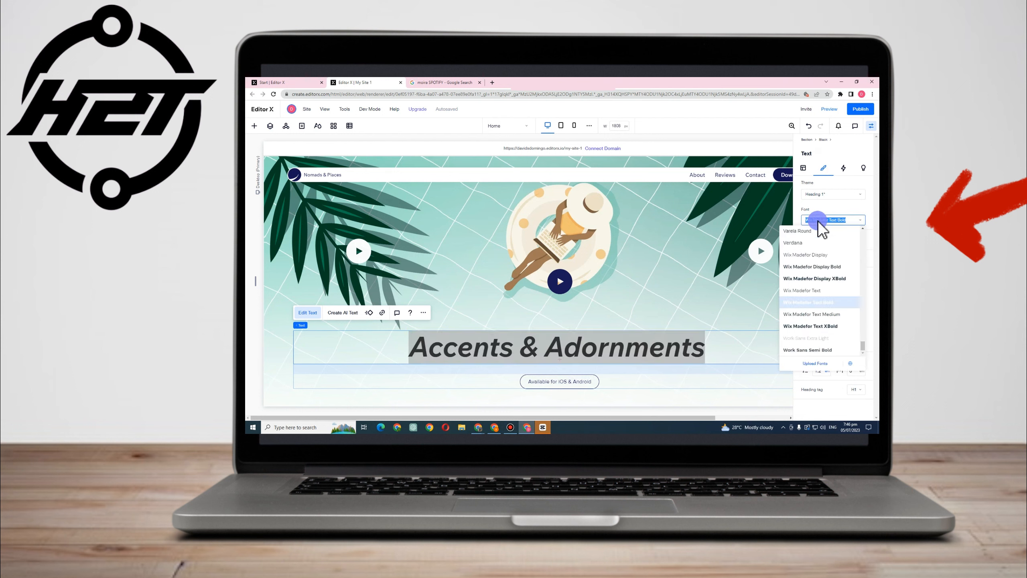
pyautogui.click(814, 279)
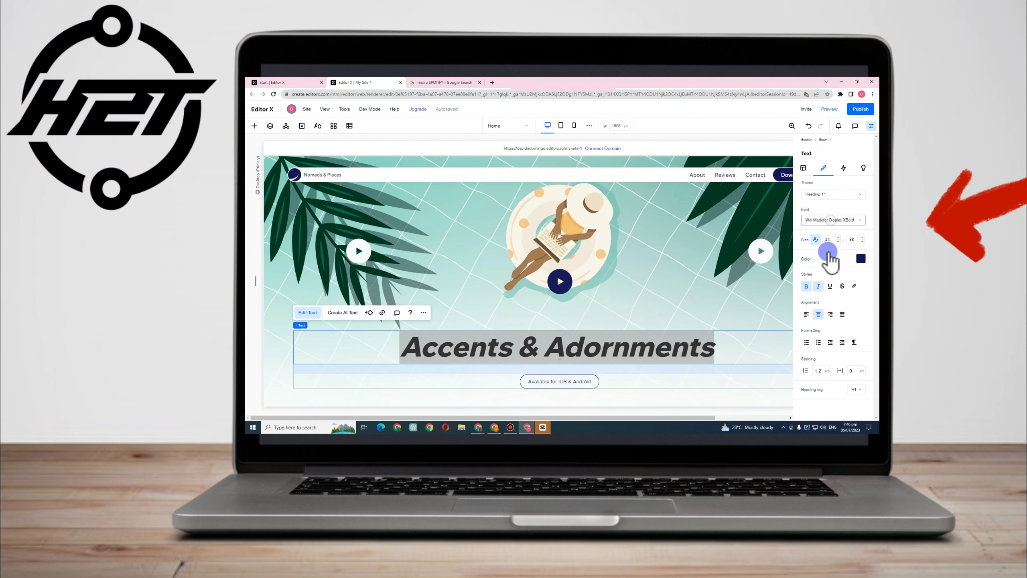
pyautogui.click(830, 220)
pyautogui.click(811, 351)
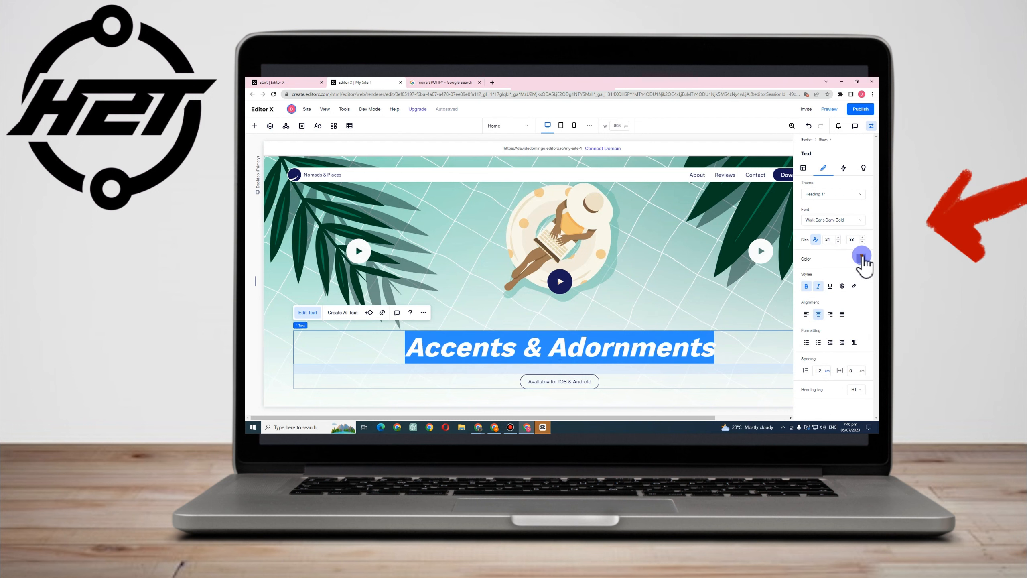
# Set the heading's text colour to the orange theme colour
pyautogui.click(861, 257)
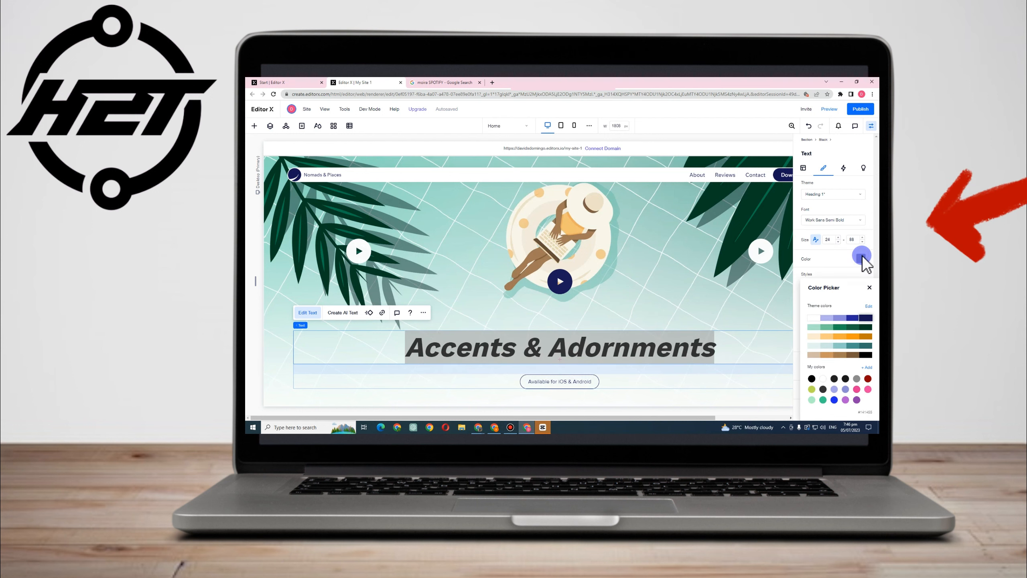
pyautogui.click(838, 327)
pyautogui.click(854, 336)
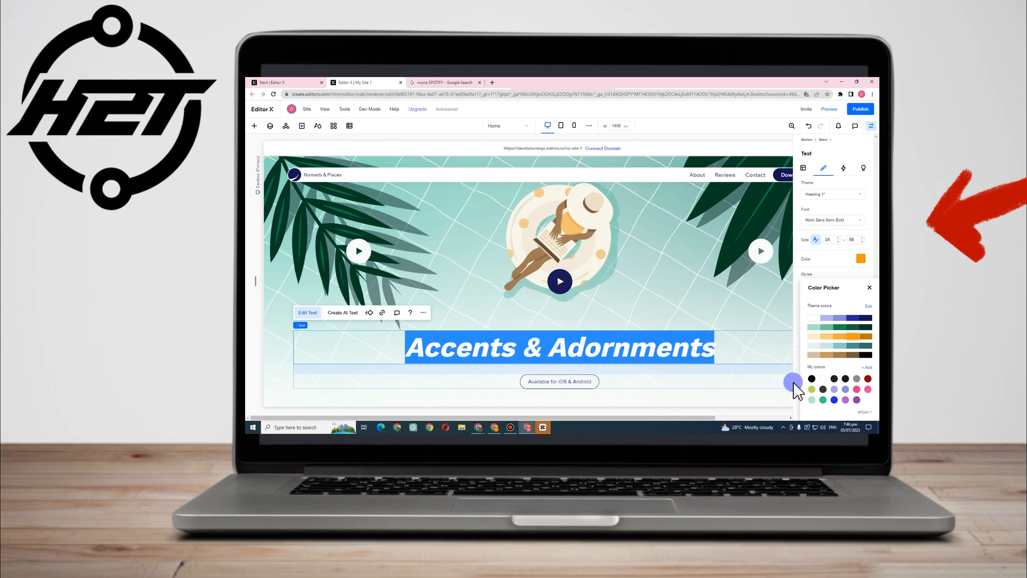
pyautogui.click(738, 365)
pyautogui.click(736, 356)
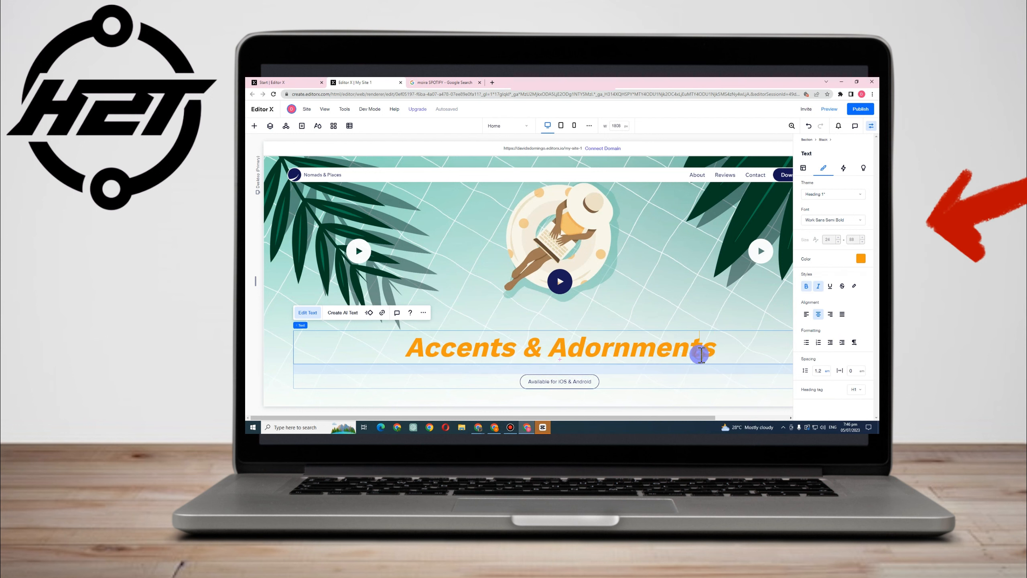
pyautogui.moveTo(408, 346); pyautogui.dragTo(730, 355)
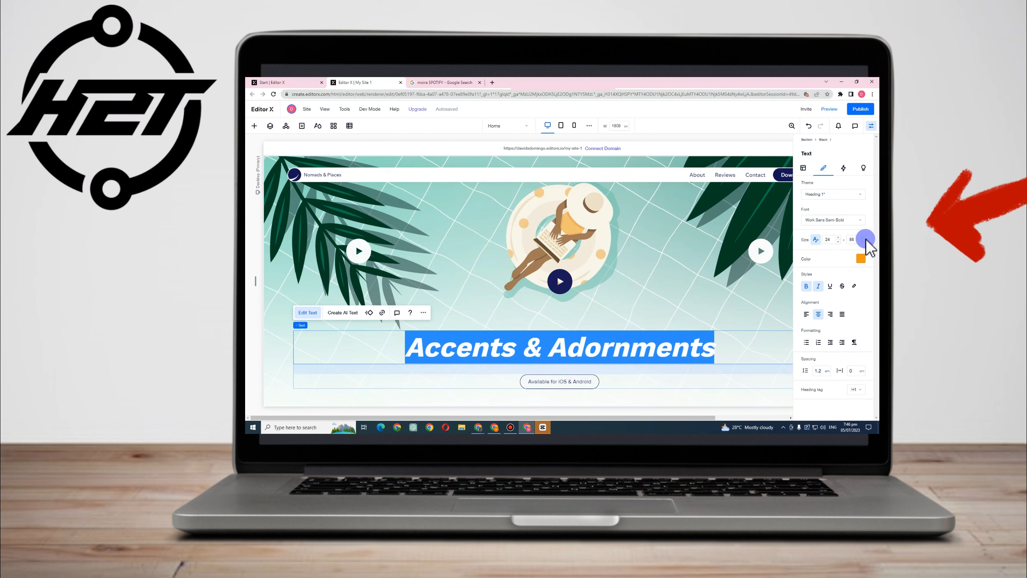
pyautogui.click(857, 259)
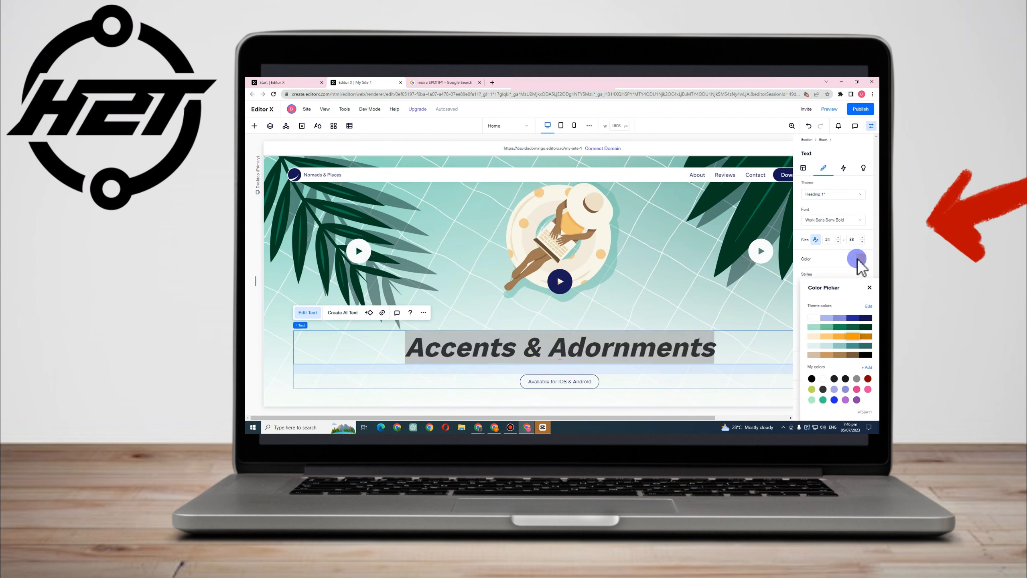
pyautogui.click(846, 375)
pyautogui.click(836, 385)
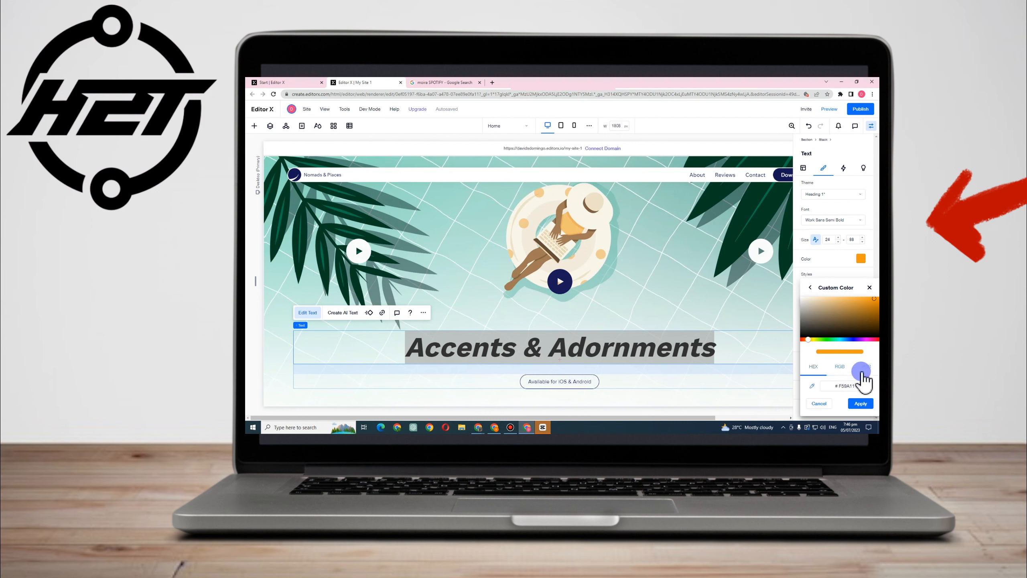
pyautogui.click(737, 355)
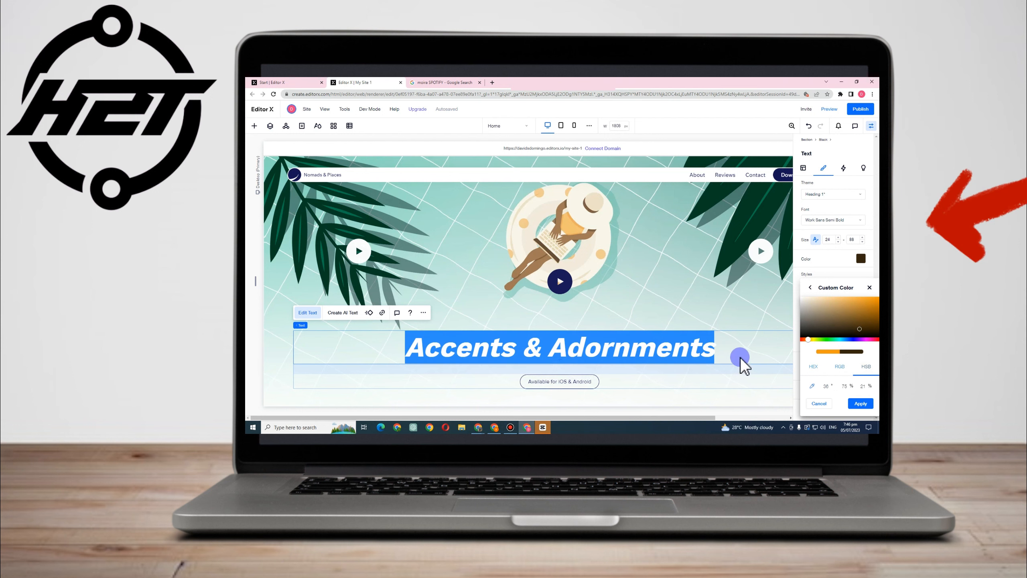
pyautogui.click(704, 352)
pyautogui.click(704, 351)
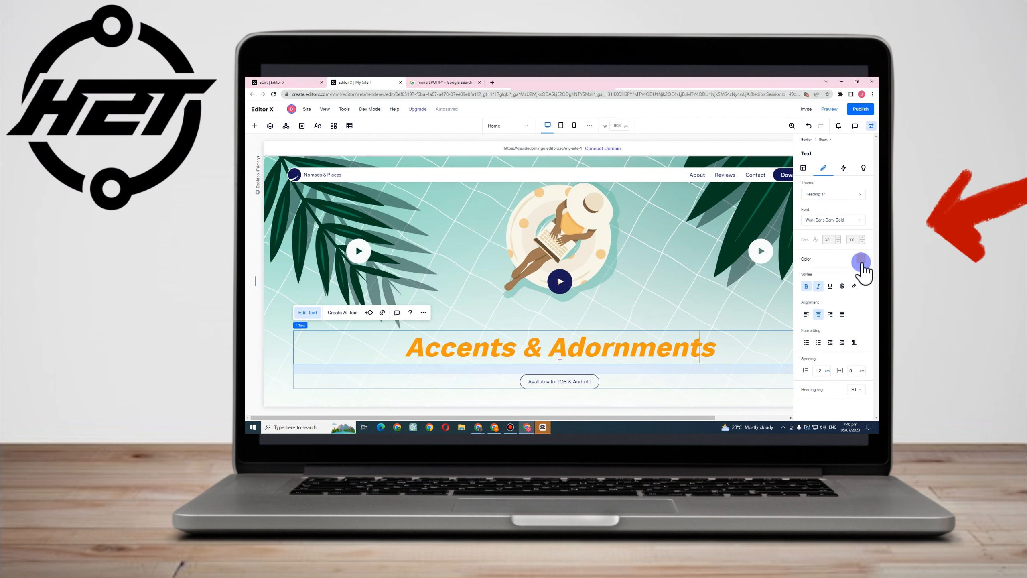
# Recolour the full "Accents & Adornments" heading with the dark green theme colour
pyautogui.click(861, 261)
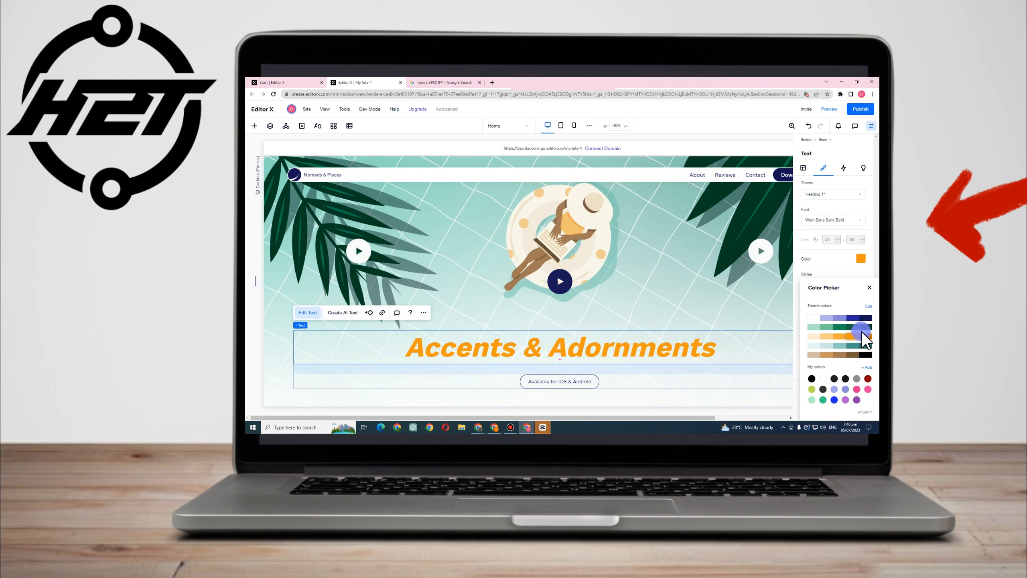
pyautogui.click(855, 327)
pyautogui.moveTo(717, 347); pyautogui.dragTo(356, 343)
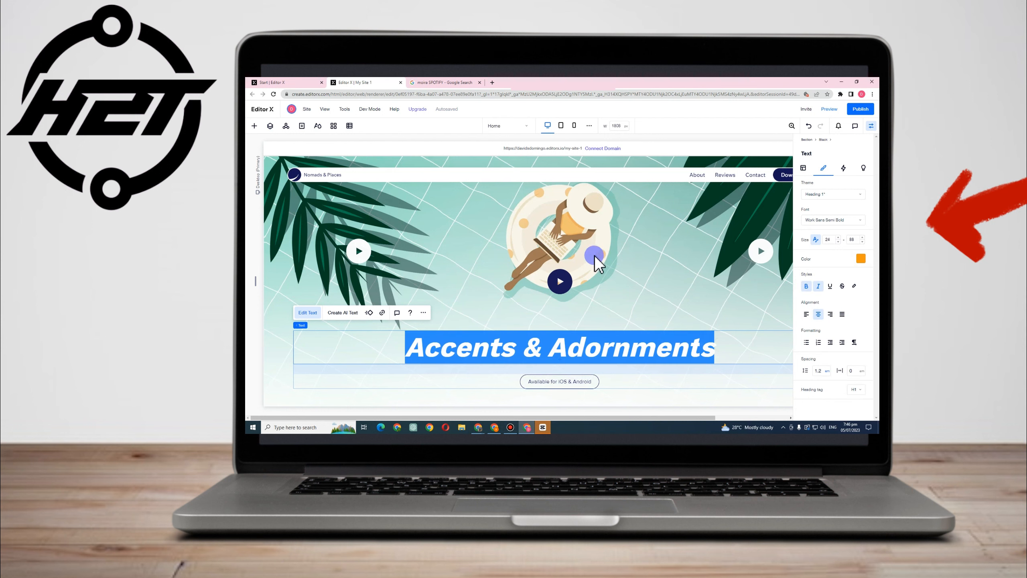
pyautogui.click(861, 260)
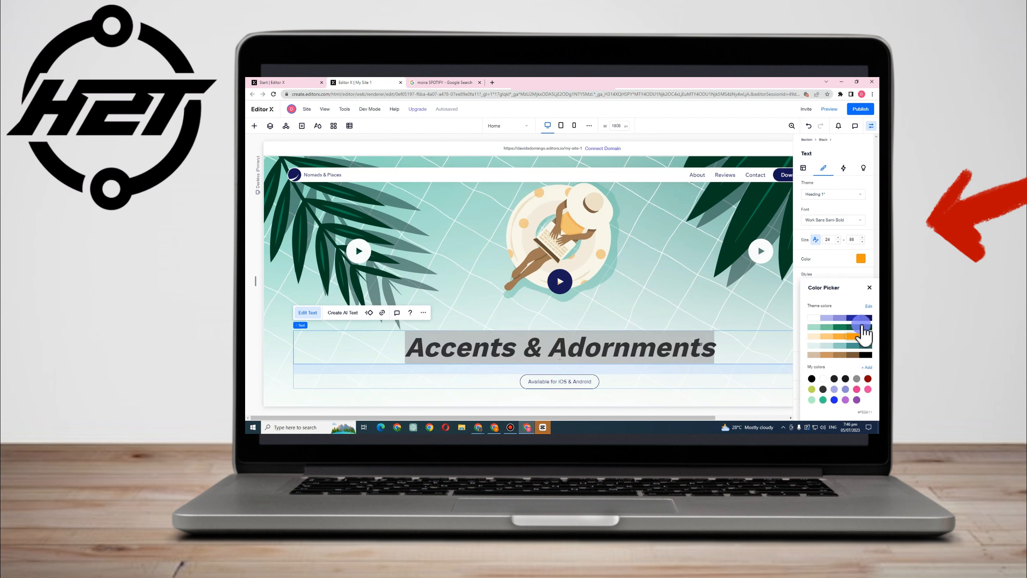
pyautogui.click(675, 359)
pyautogui.click(690, 356)
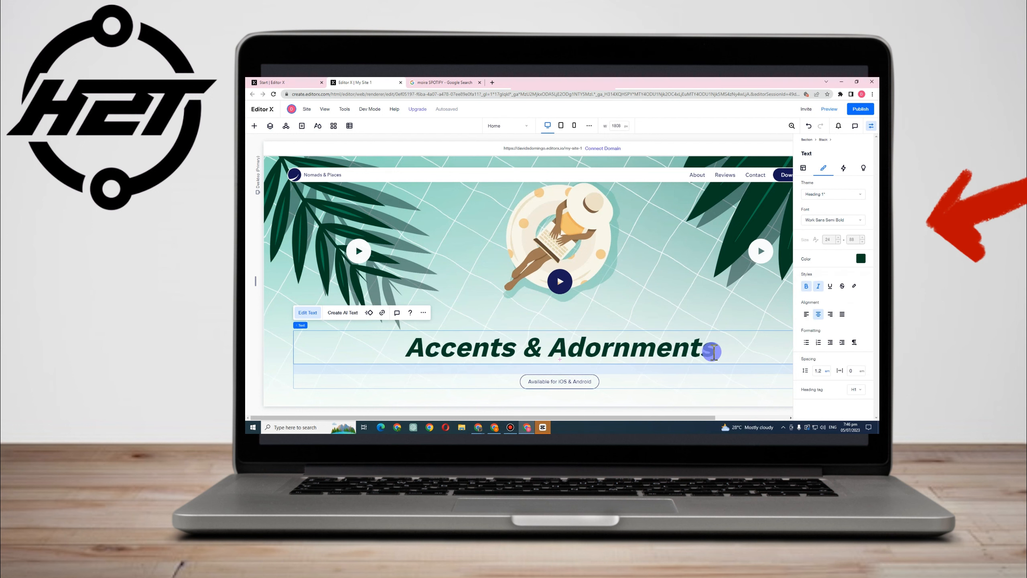
pyautogui.moveTo(421, 348); pyautogui.dragTo(724, 348)
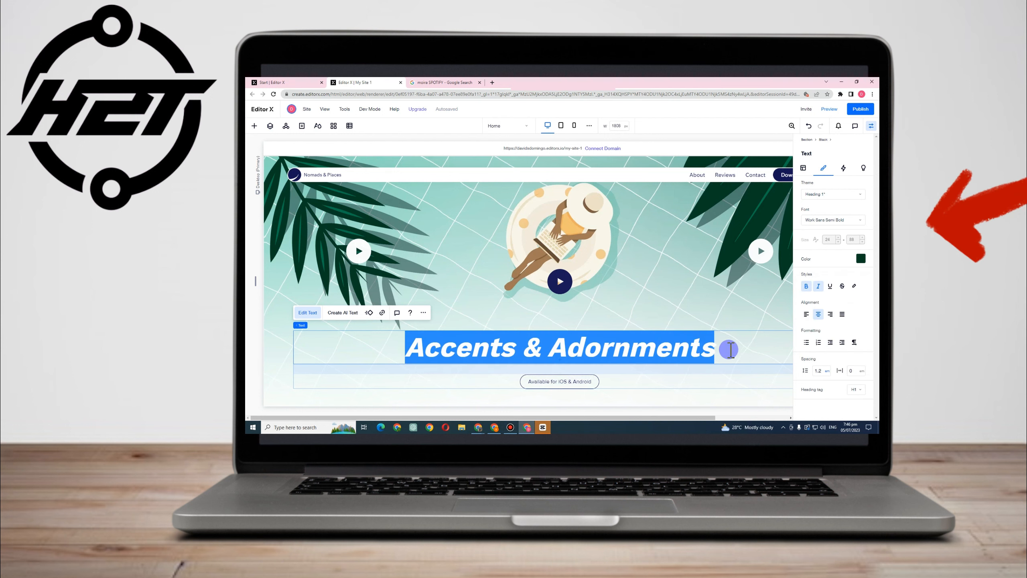
pyautogui.click(780, 371)
# Replace the text of the "Available for iOS & Android" button below the hero heading with "Embrace Your Style with Accents & Adornments"
pyautogui.scroll(-3, 546, 365)
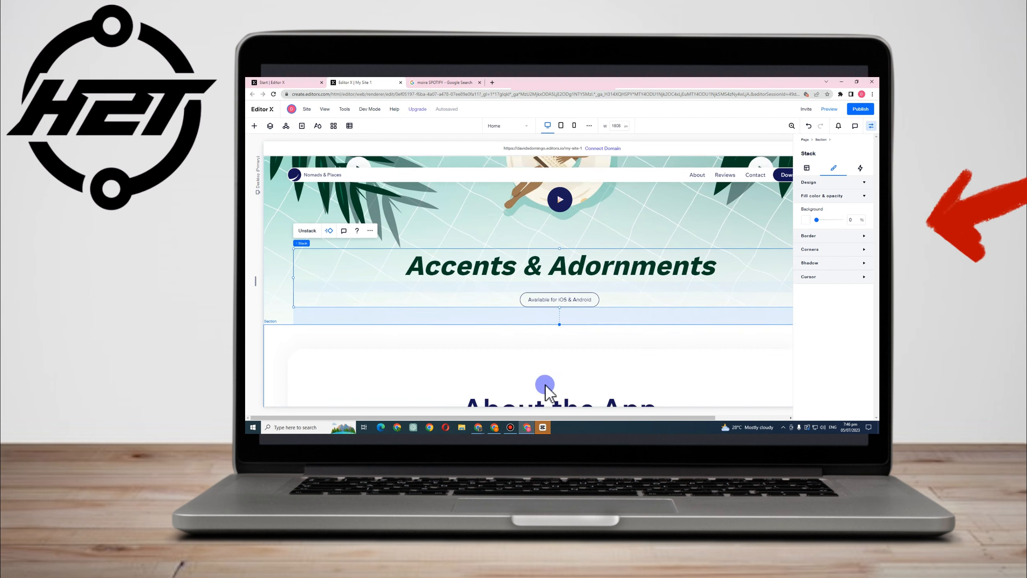
pyautogui.click(547, 251)
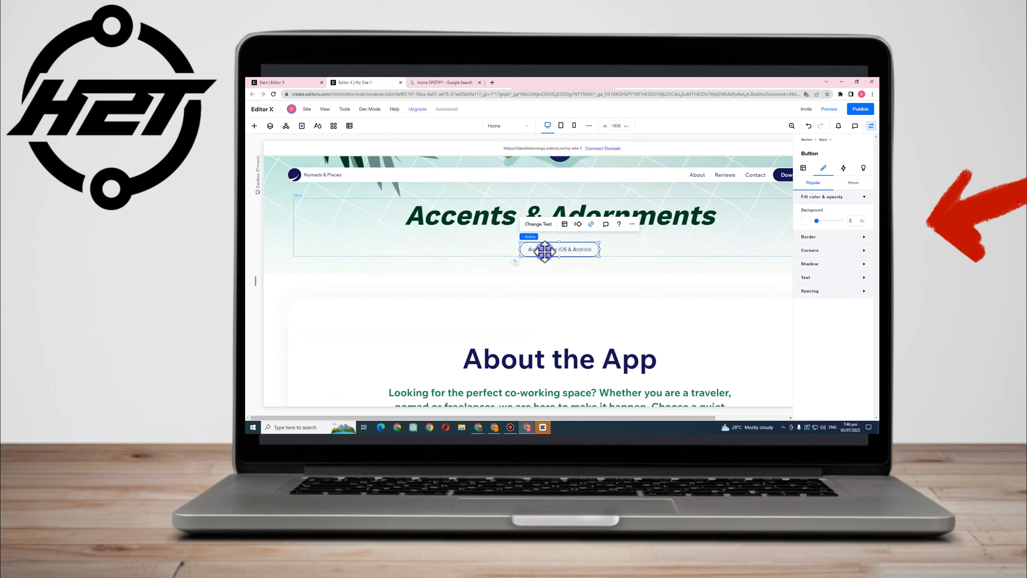
pyautogui.click(539, 224)
pyautogui.moveTo(552, 251); pyautogui.dragTo(552, 249)
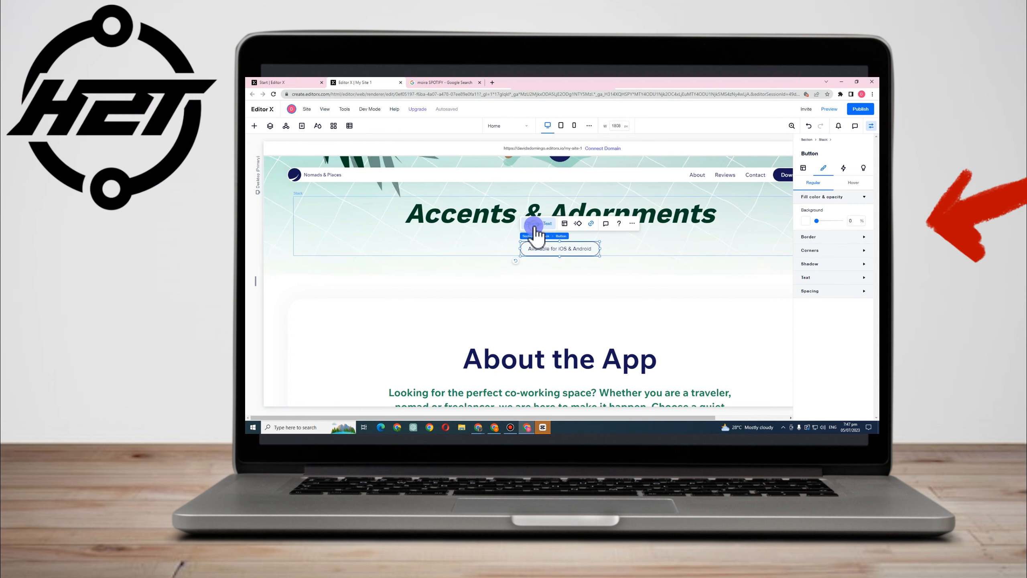
pyautogui.click(534, 224)
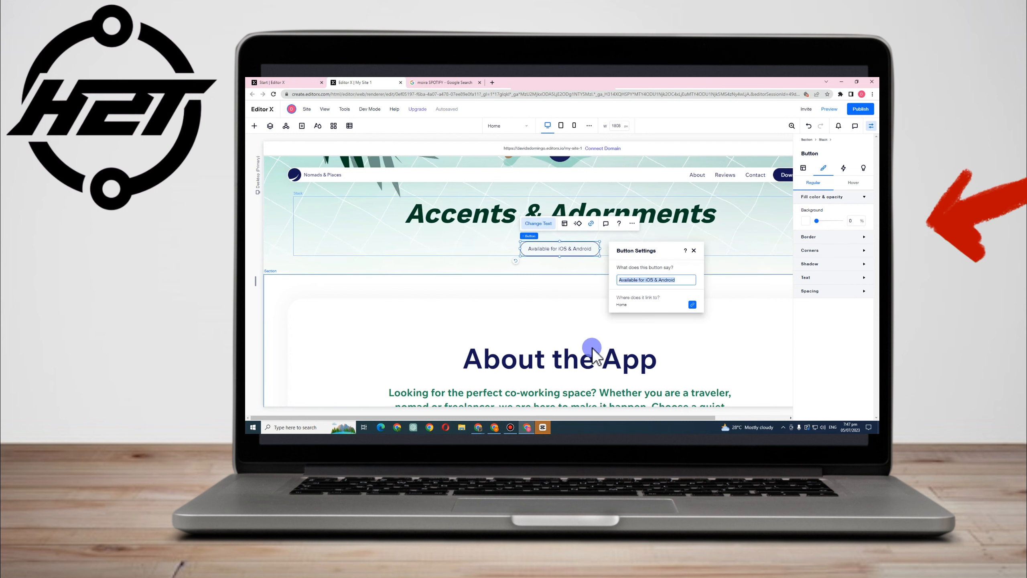
pyautogui.write('"Embrace Your Style with Accents & Adornments"')
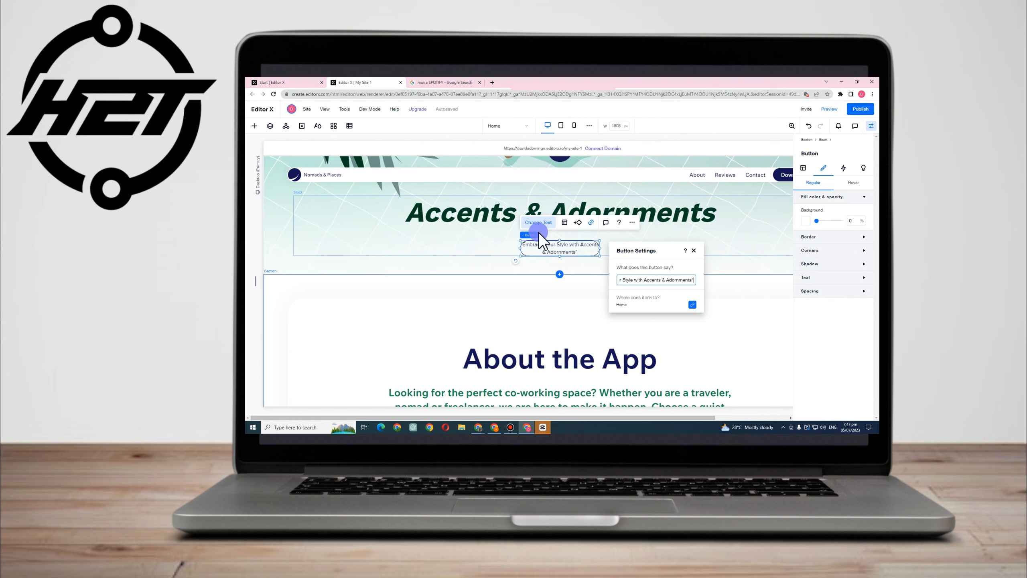
pyautogui.click(538, 288)
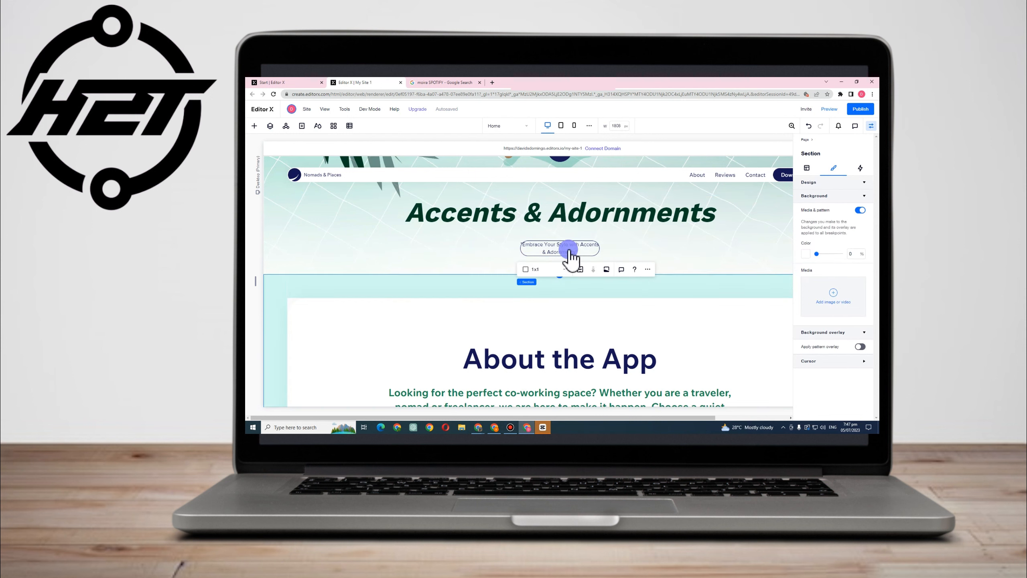
# Inspect the hero section's transparent video and play button, and the header's navigation menu, by selecting each one
pyautogui.scroll(3, 625, 255)
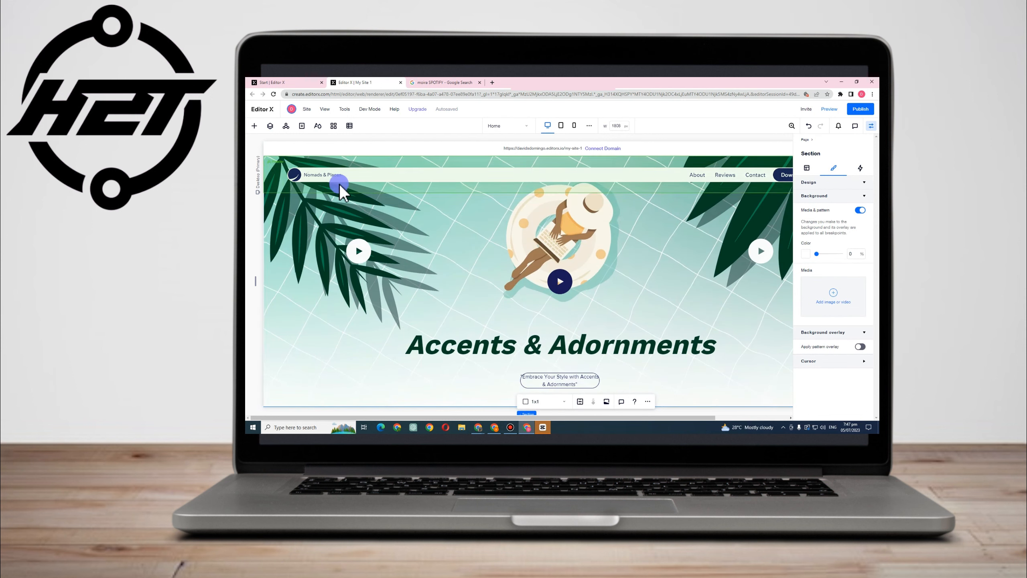
pyautogui.click(361, 253)
pyautogui.click(357, 256)
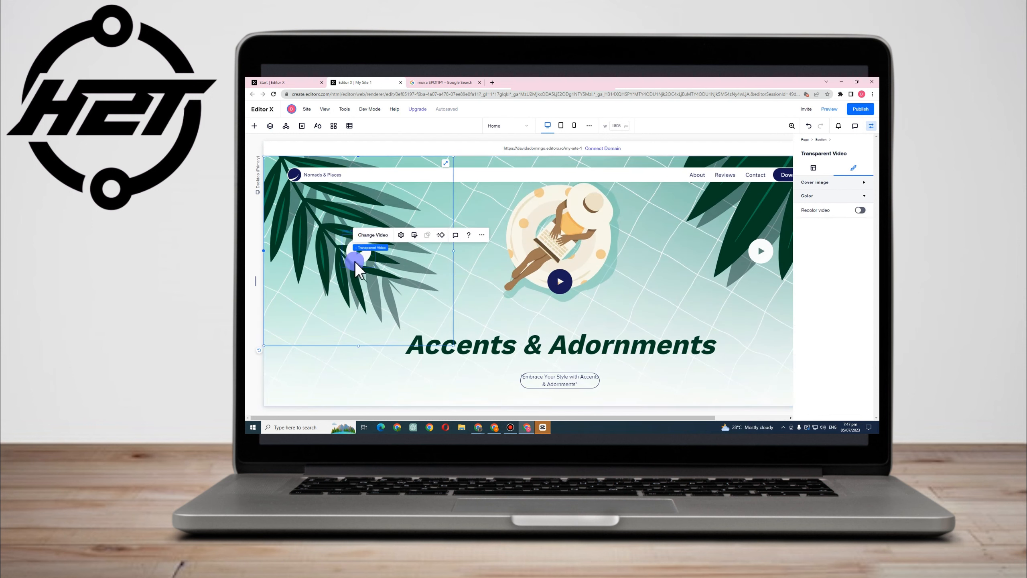
pyautogui.click(563, 282)
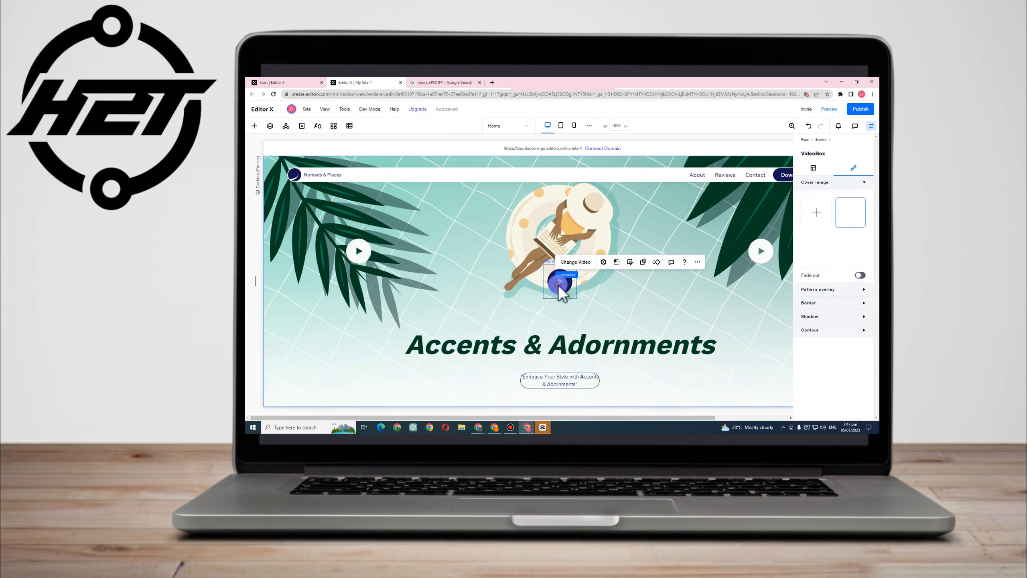
pyautogui.click(562, 282)
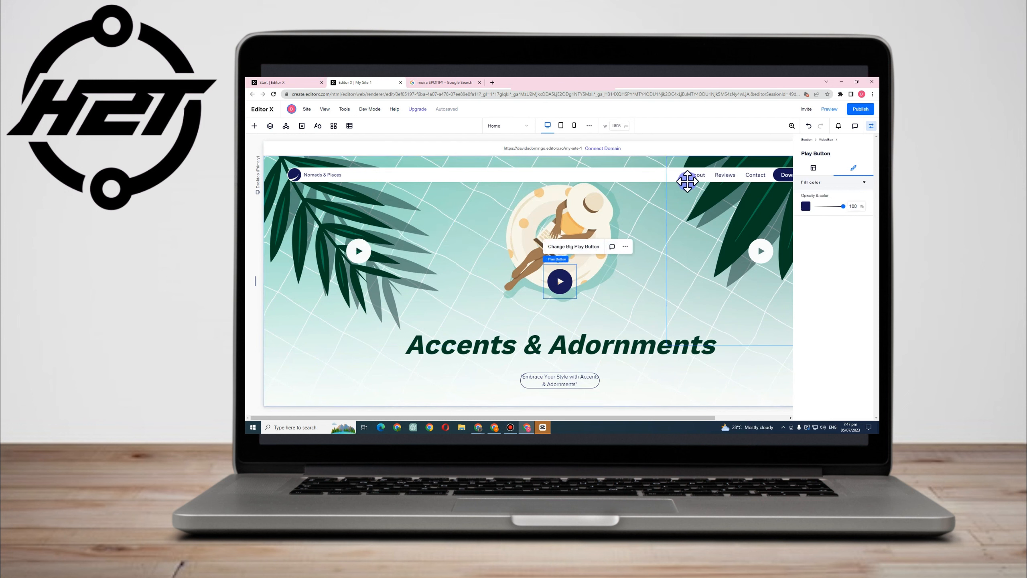
pyautogui.click(722, 177)
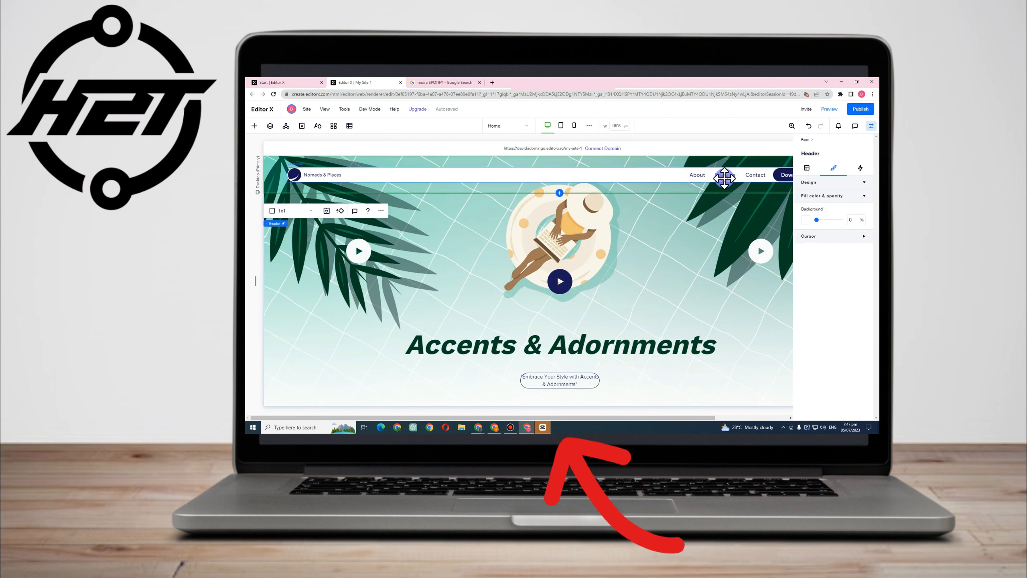
pyautogui.click(724, 177)
pyautogui.click(727, 177)
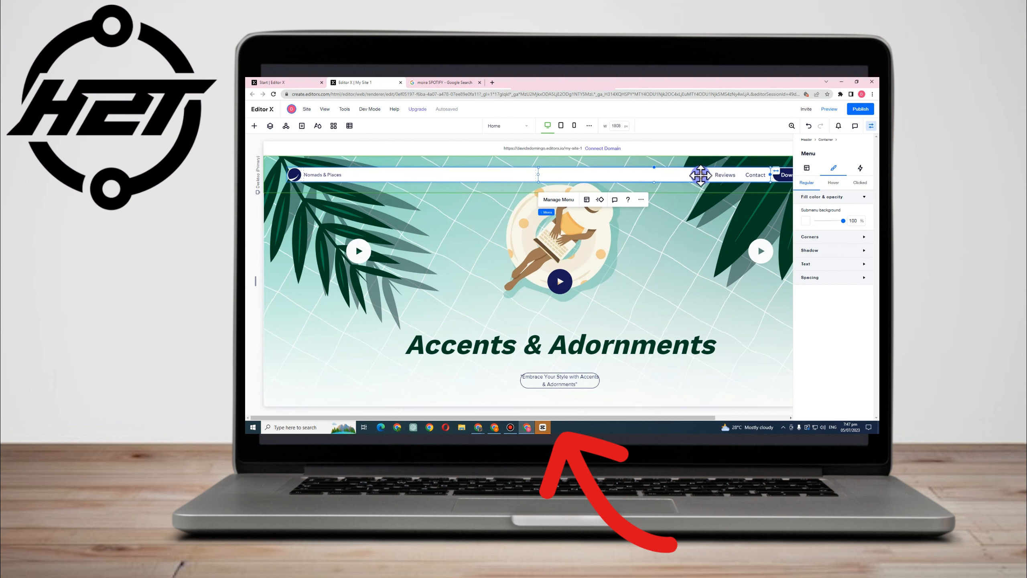
pyautogui.scroll(-2, 704, 291)
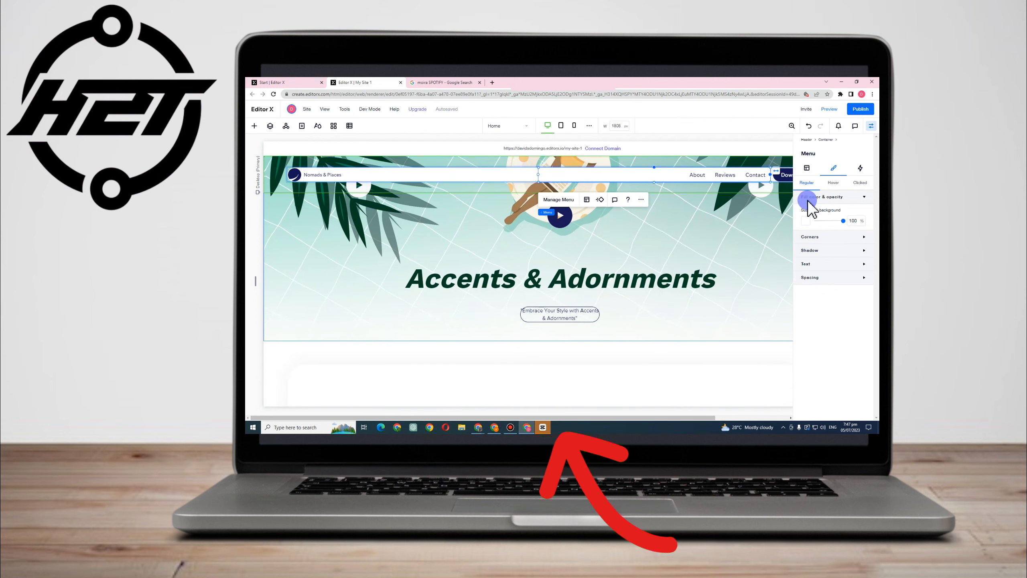
pyautogui.click(759, 193)
# Change the "About the App" heading to "About the Store" and replace the paragraph below it with the Accents & Adornments store description
pyautogui.scroll(-5, 540, 296)
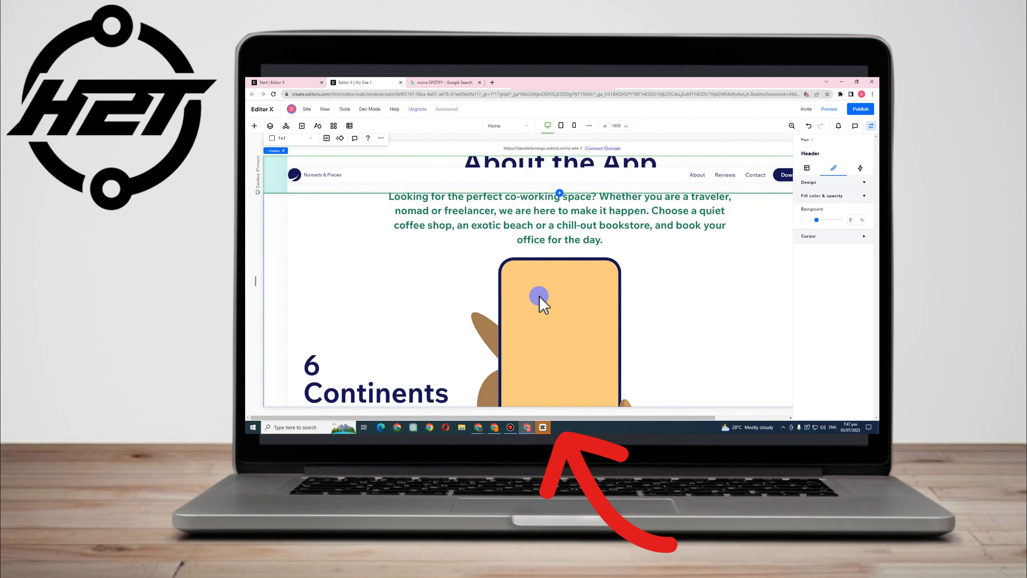
pyautogui.scroll(5, 542, 257)
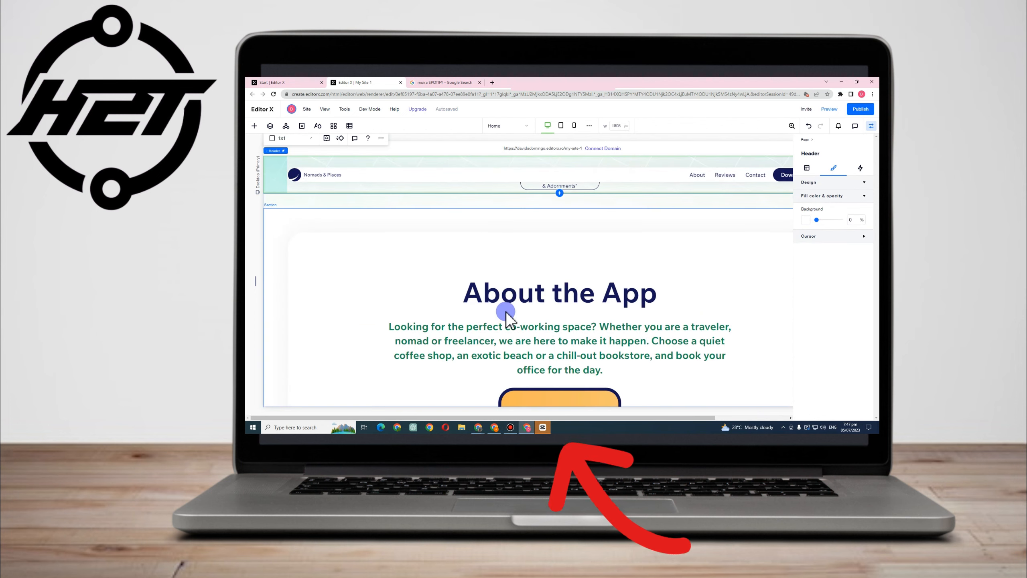
pyautogui.click(556, 298)
pyautogui.click(562, 297)
pyautogui.click(566, 296)
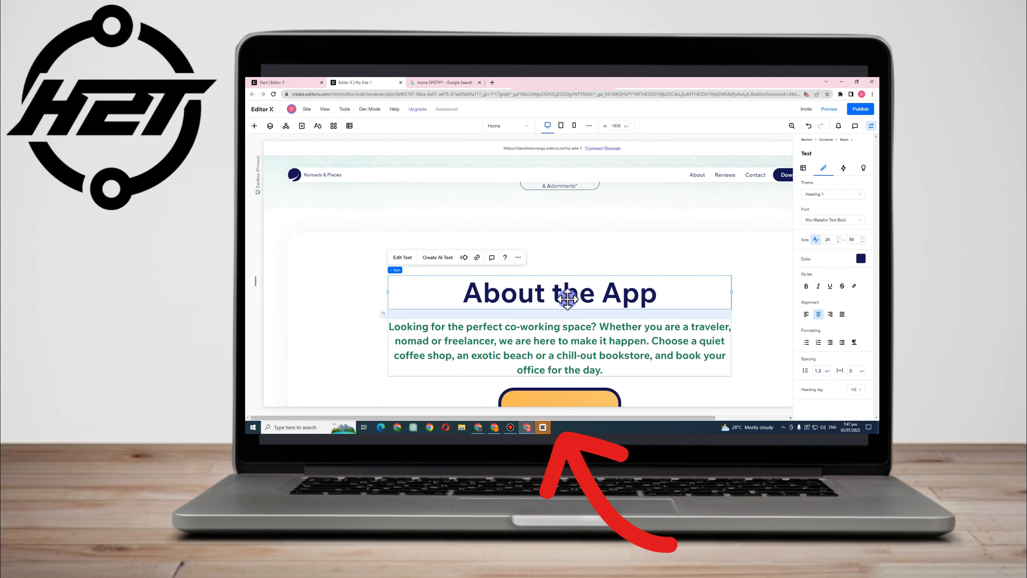
pyautogui.doubleClick(613, 293)
pyautogui.click(615, 296)
pyautogui.moveTo(599, 296); pyautogui.dragTo(664, 297)
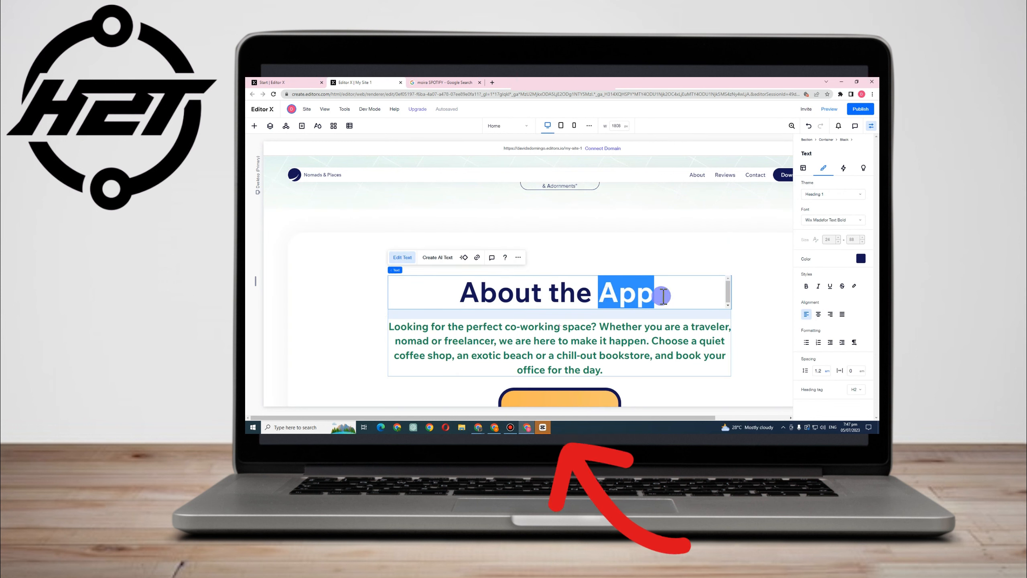
pyautogui.press('BackSpace')
pyautogui.write('Store')
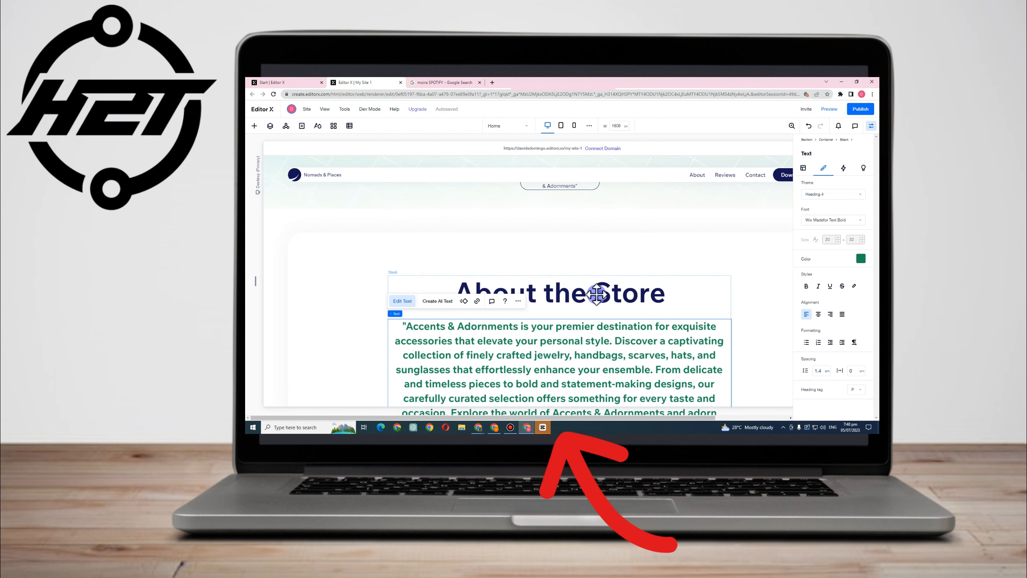
pyautogui.click(615, 229)
pyautogui.click(464, 331)
# Select the hand-holding-phone vector art beside the "6 Continents" text and open the library for choosing its replacement
pyautogui.scroll(-2, 469, 344)
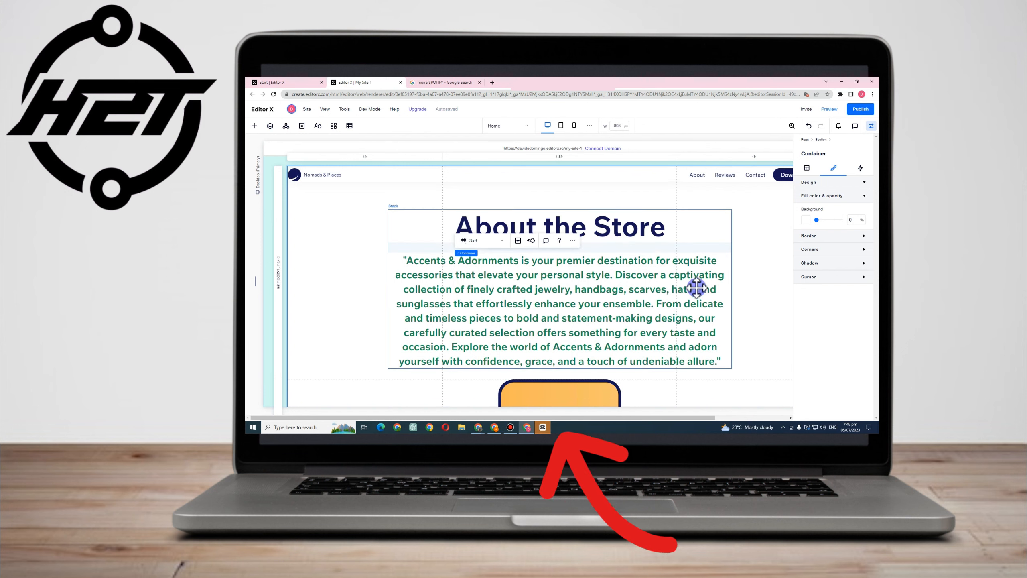
pyautogui.scroll(-5, 607, 298)
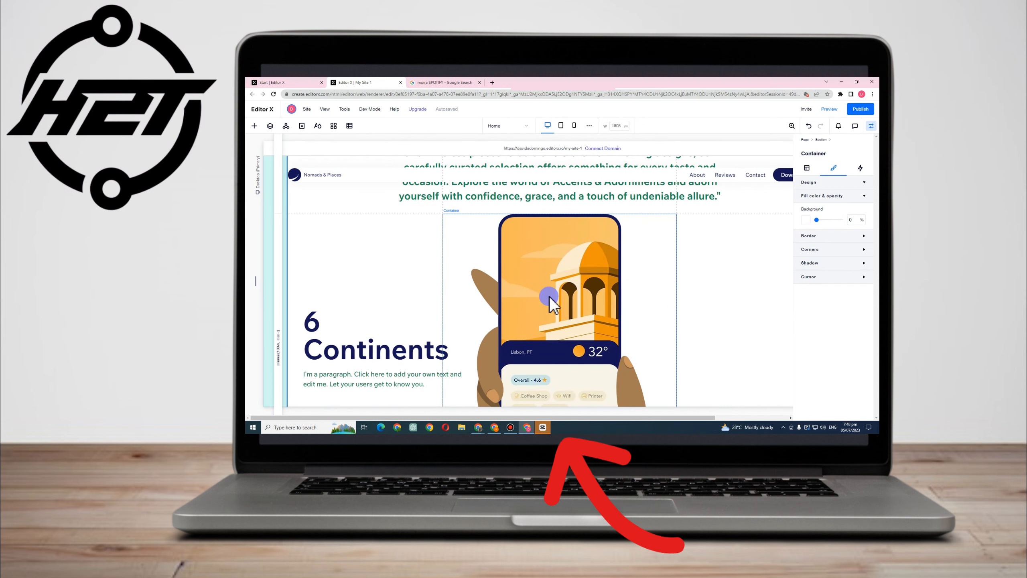
pyautogui.scroll(-2, 587, 289)
pyautogui.scroll(1, 581, 285)
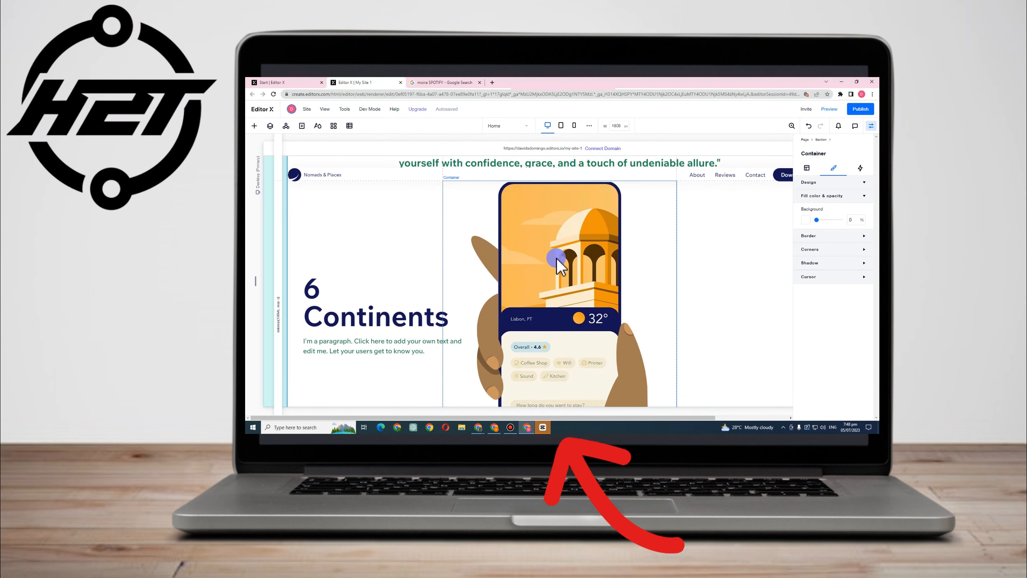
pyautogui.click(563, 265)
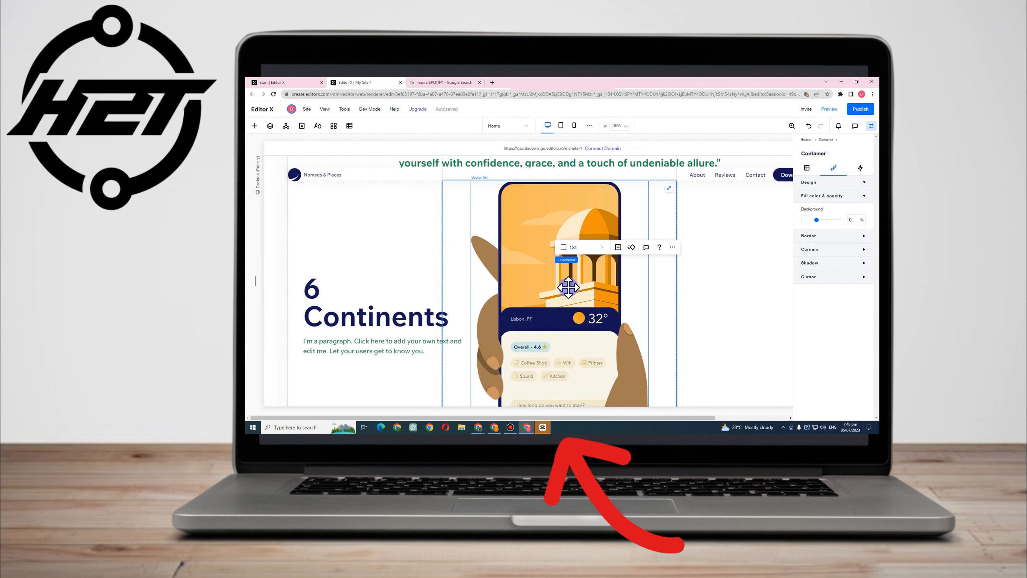
pyautogui.scroll(-3, 579, 324)
pyautogui.scroll(4, 557, 277)
pyautogui.scroll(1, 557, 276)
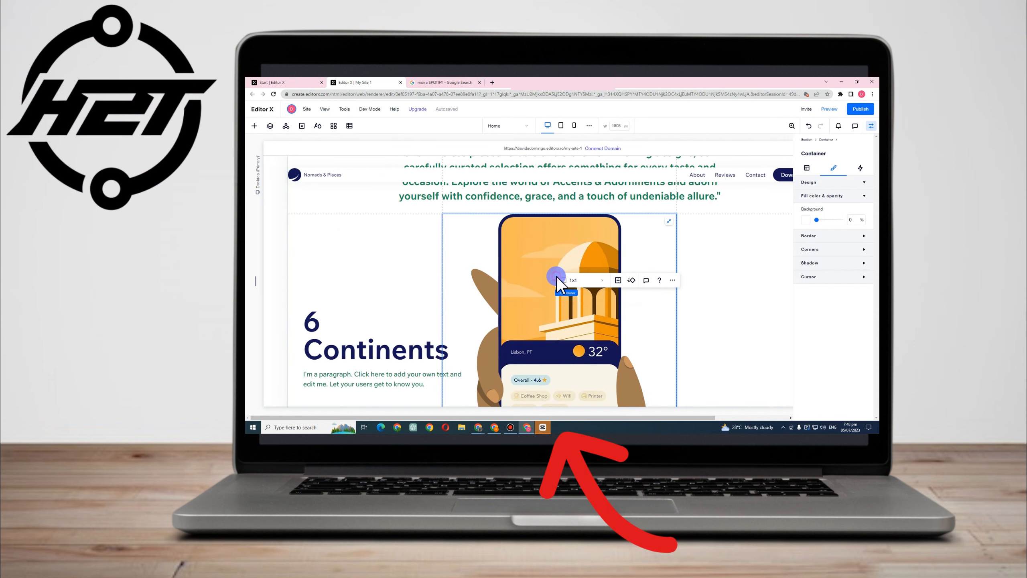
pyautogui.click(554, 275)
pyautogui.rightClick(549, 273)
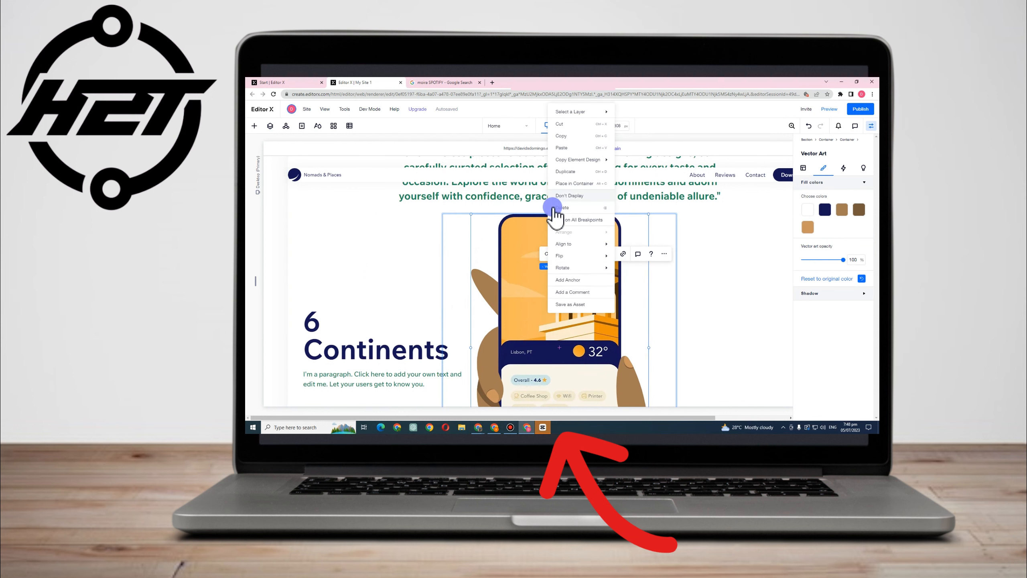
pyautogui.click(600, 320)
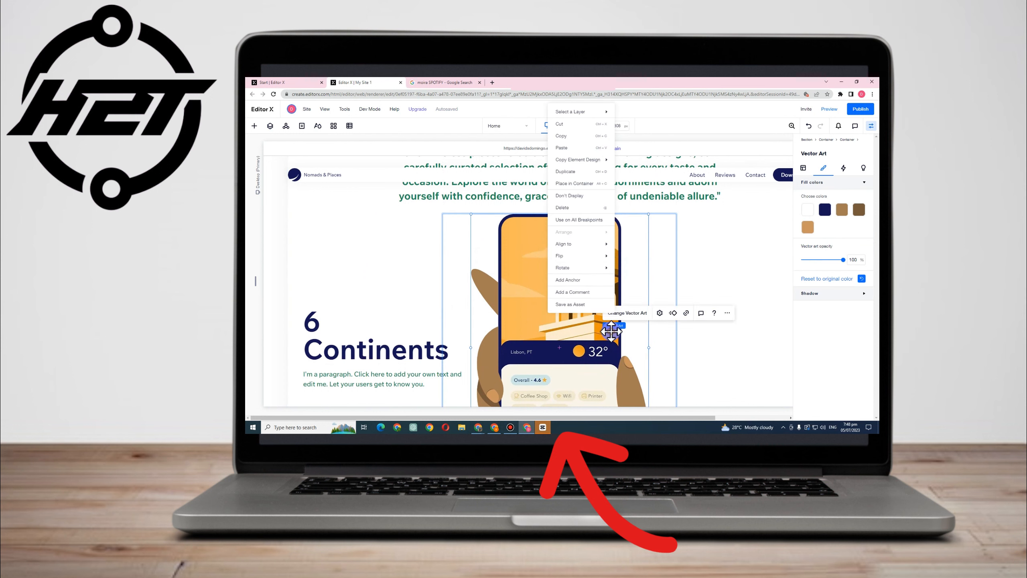
pyautogui.click(518, 314)
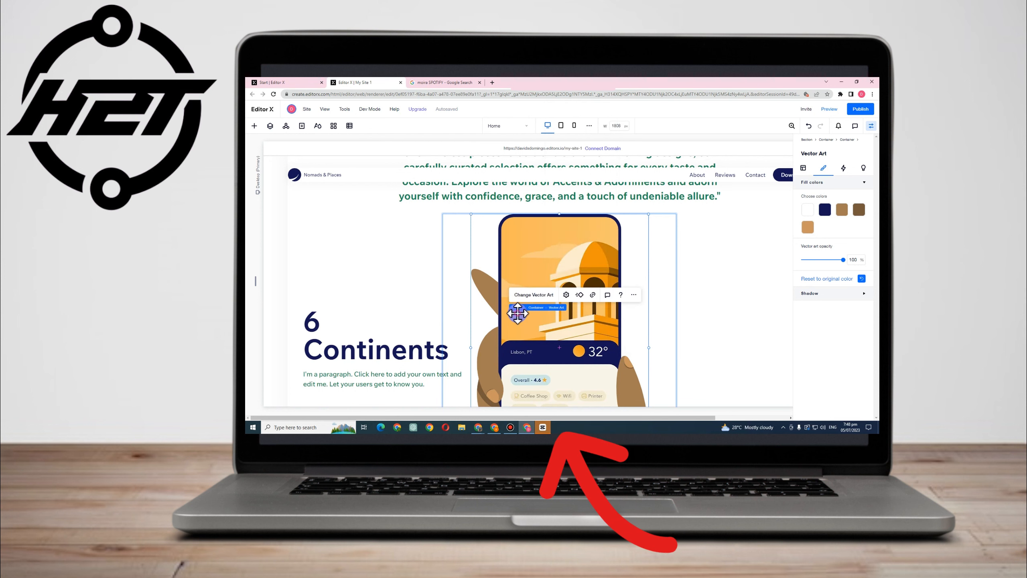
pyautogui.rightClick(517, 320)
pyautogui.click(516, 322)
pyautogui.click(528, 303)
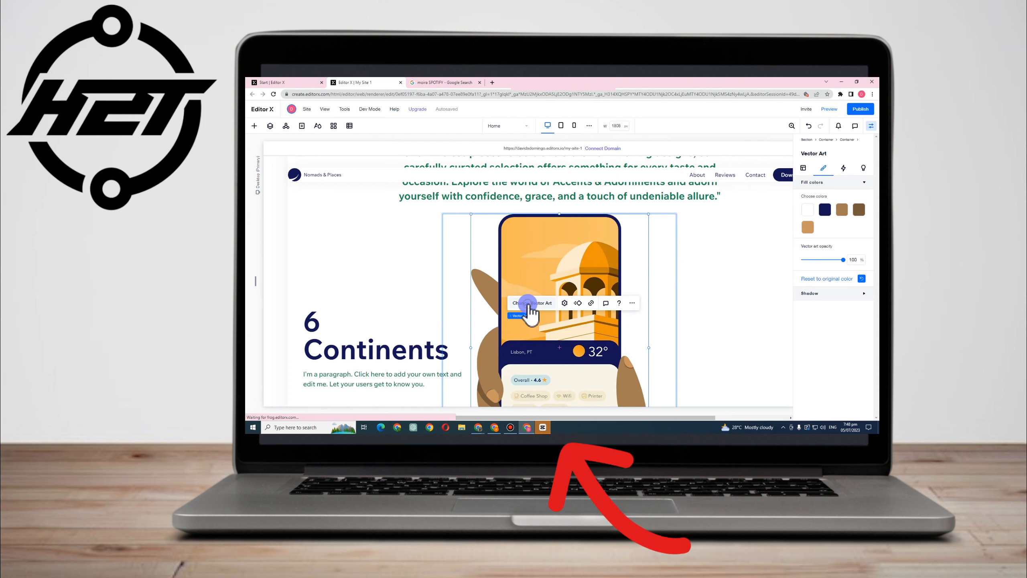
pyautogui.click(543, 302)
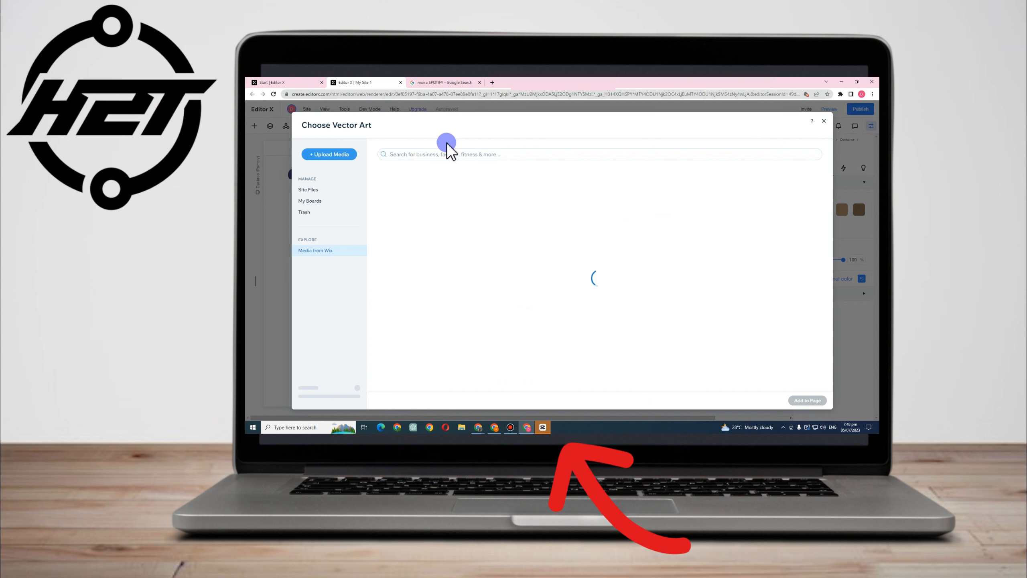
# Search the Wix vector art for "accesories" and replace the phone illustration with the white handbag that has a purple side
pyautogui.click(417, 154)
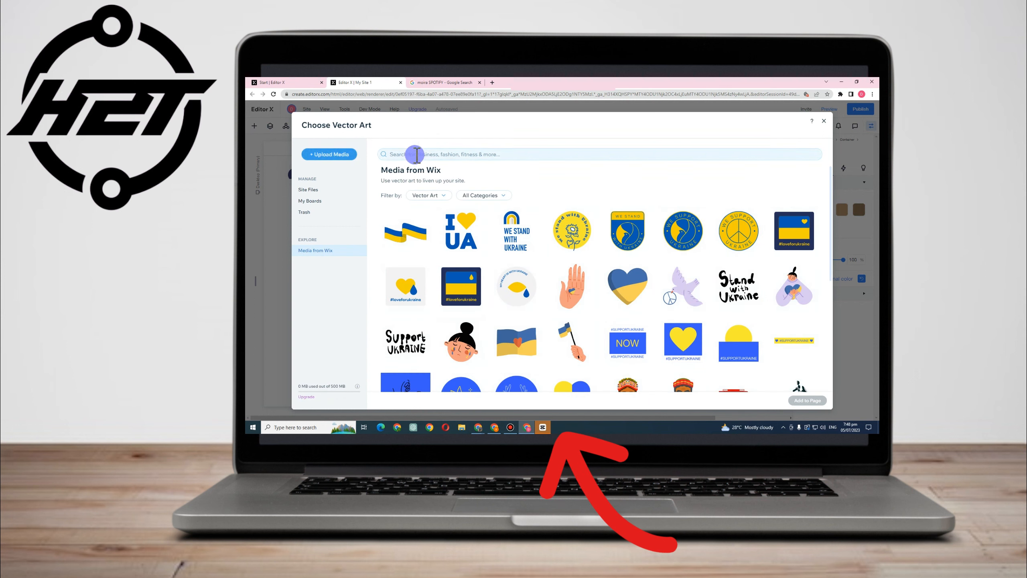
pyautogui.write('ad')
pyautogui.write('ces')
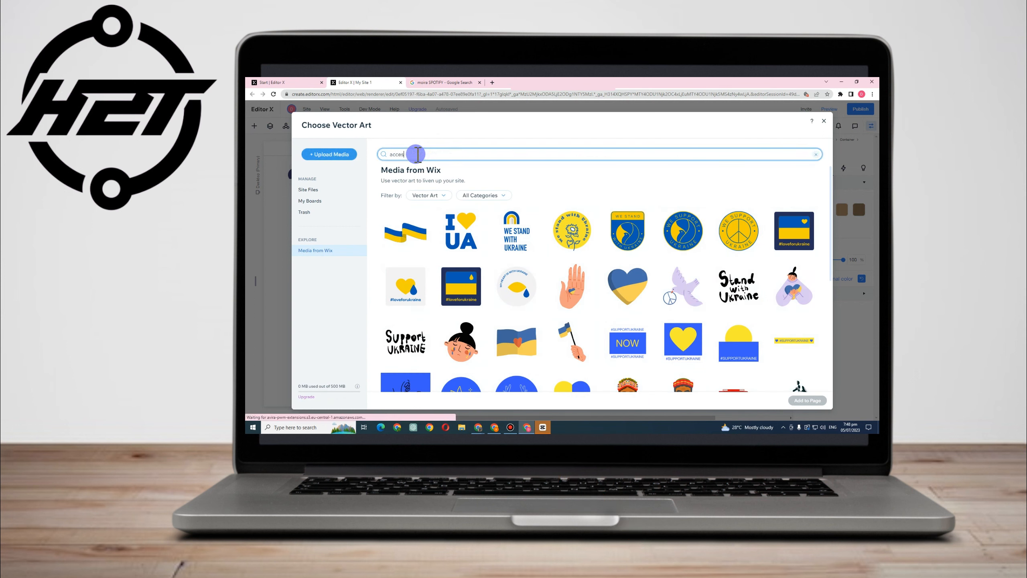
pyautogui.write('ories')
pyautogui.press('Return')
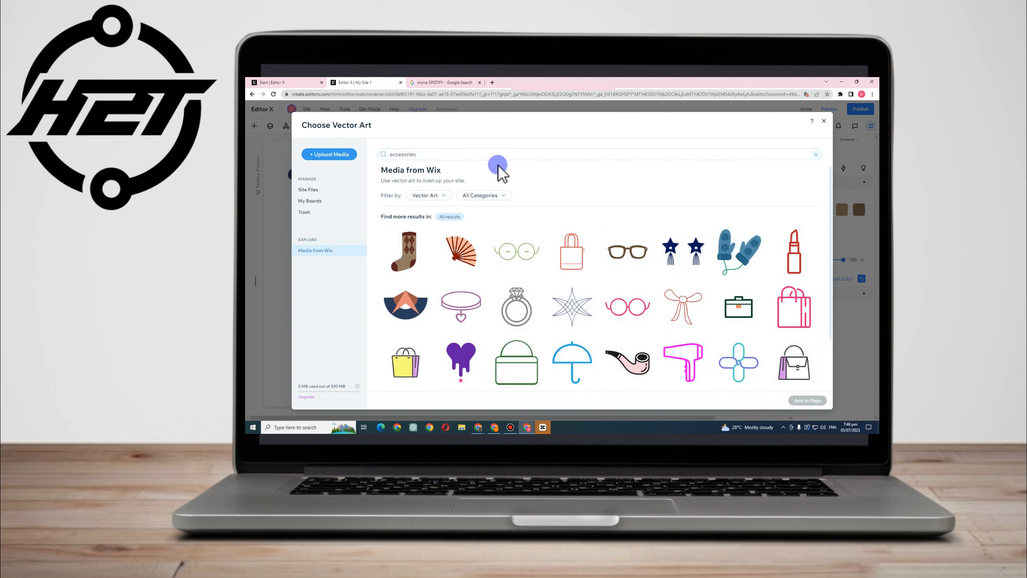
pyautogui.scroll(-2, 583, 295)
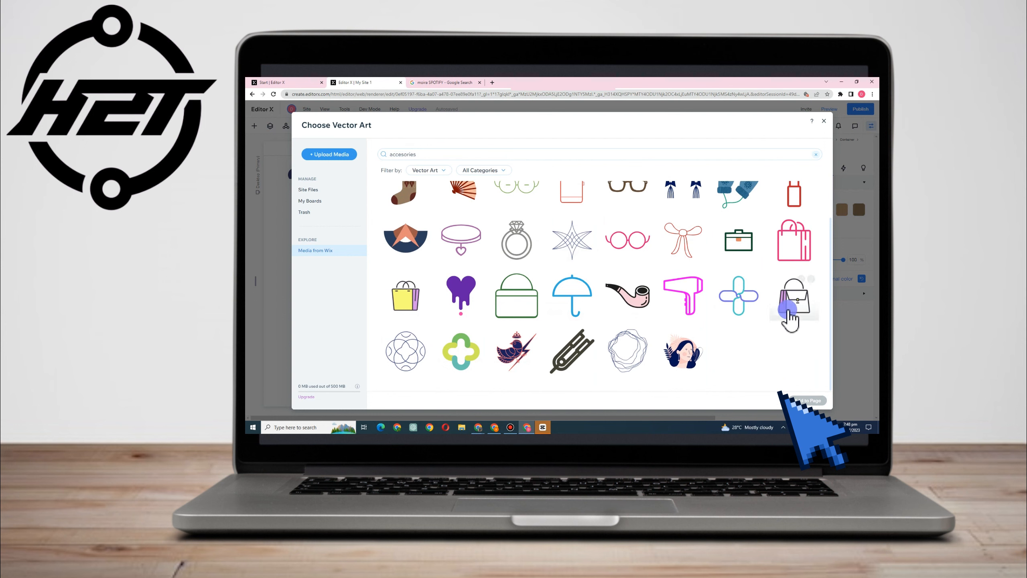
pyautogui.click(787, 310)
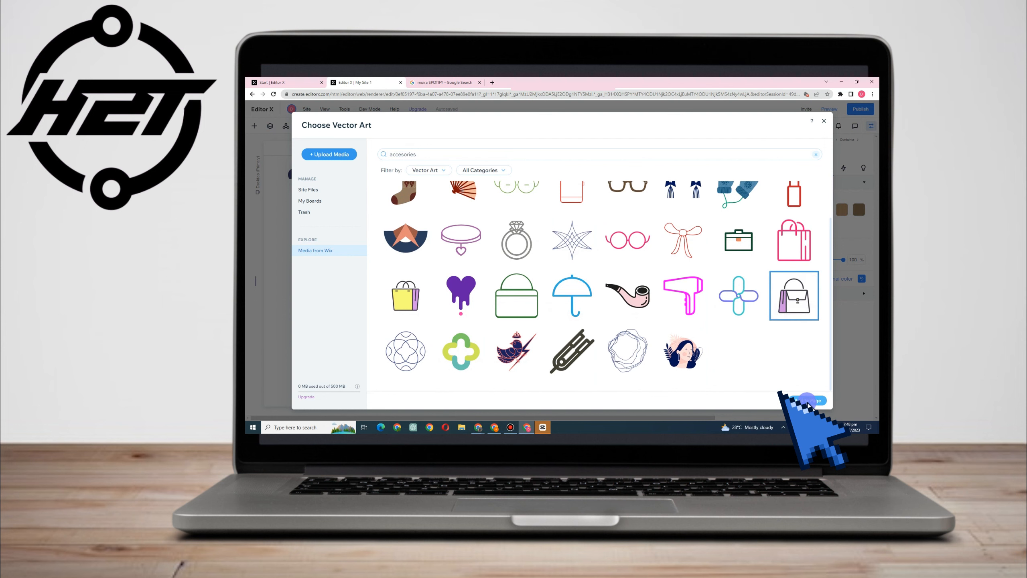
pyautogui.click(809, 401)
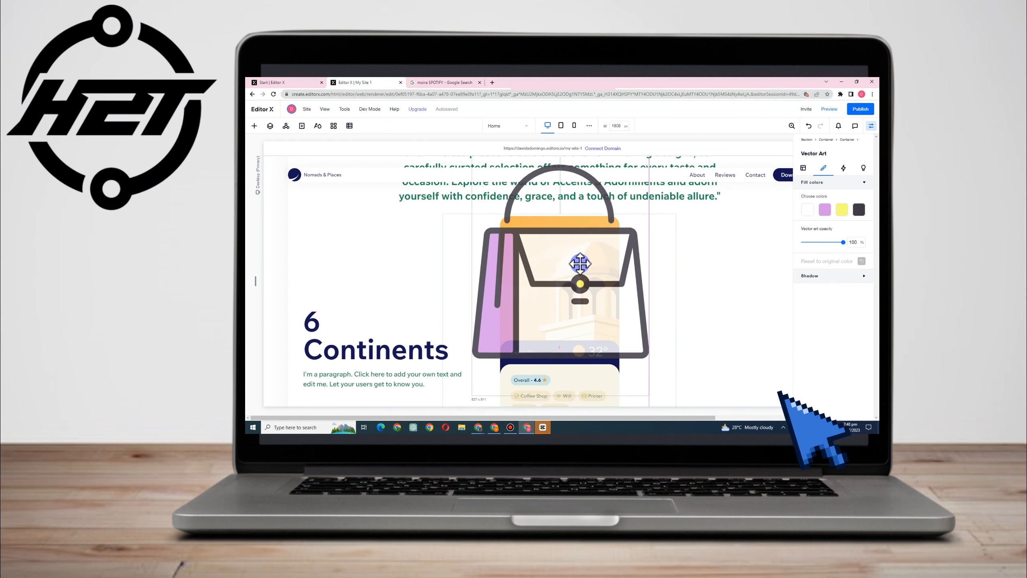
pyautogui.scroll(-4, 580, 315)
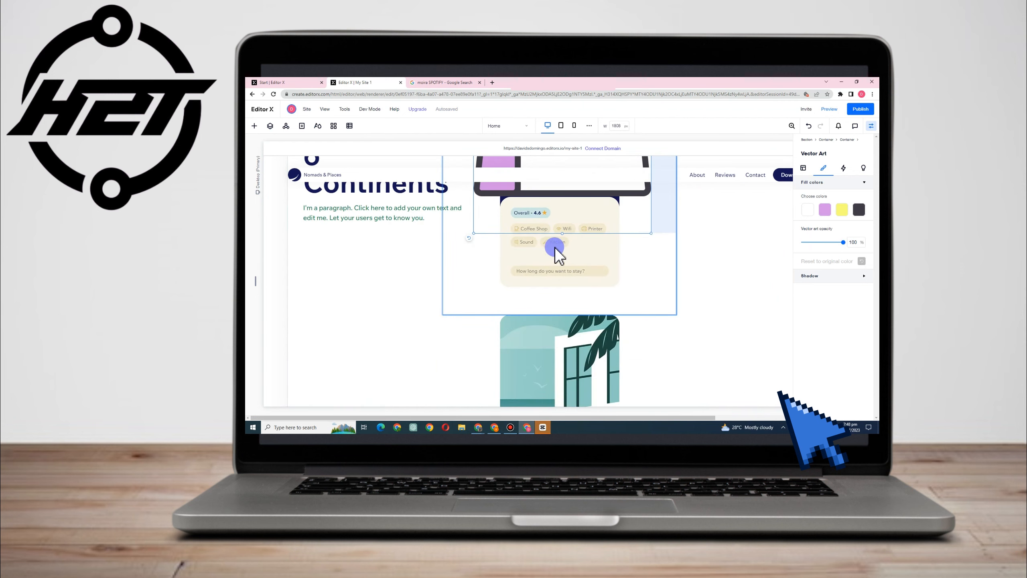
# Enlarge the handbag vector art and position it over the orange building illustration beside the "6 Continents" text
pyautogui.scroll(3, 558, 255)
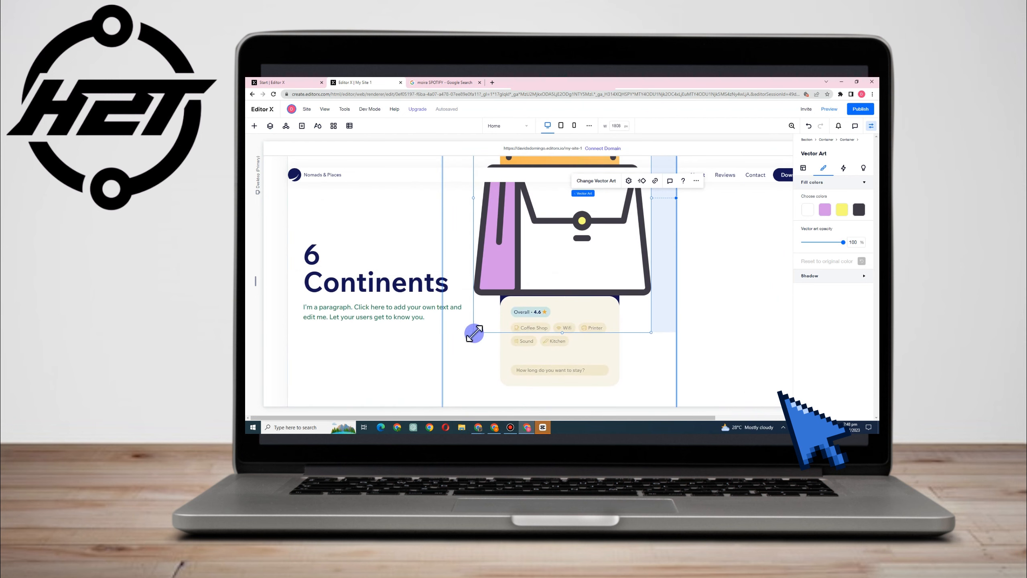
pyautogui.moveTo(474, 333); pyautogui.dragTo(477, 377)
pyautogui.moveTo(537, 301); pyautogui.dragTo(592, 323)
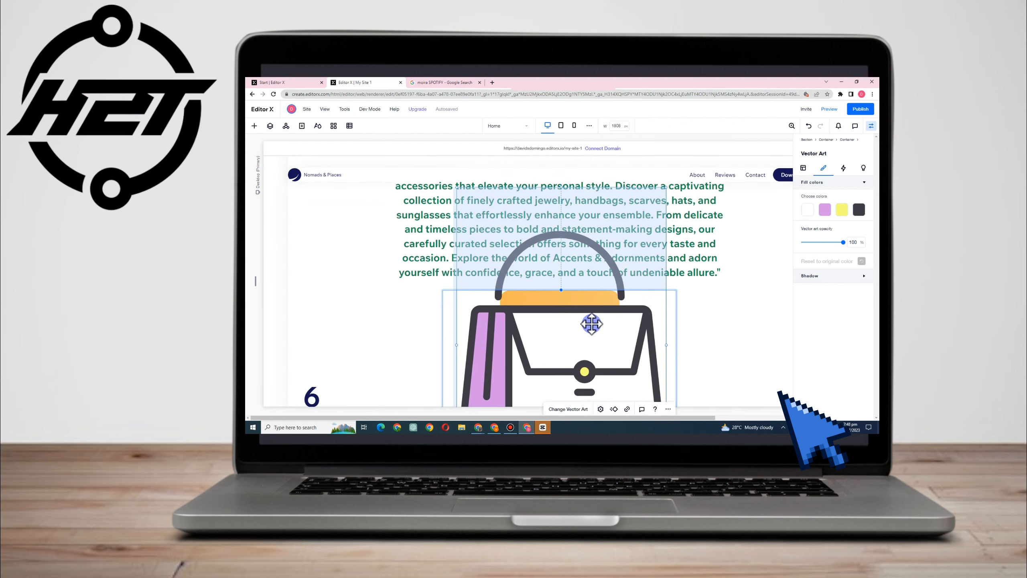
pyautogui.scroll(-2, 578, 314)
pyautogui.moveTo(558, 252)
pyautogui.mouseDown()
pyautogui.moveTo(555, 235)
pyautogui.moveTo(544, 302)
pyautogui.moveTo(523, 294)
pyautogui.moveTo(556, 248)
pyautogui.mouseUp()
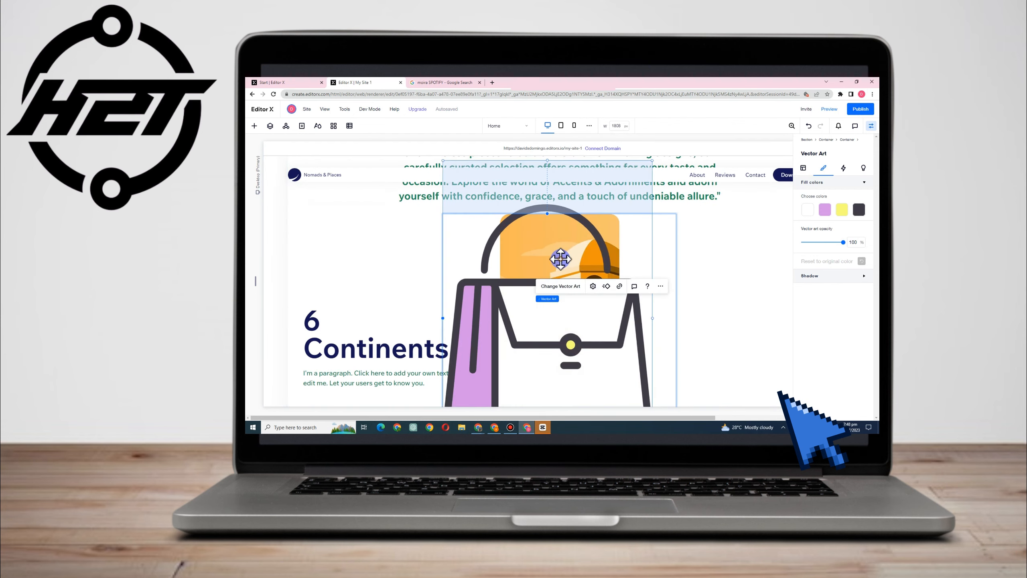
# Try hiding the handbag vector art with Don't Display and undo the change
pyautogui.rightClick(607, 227)
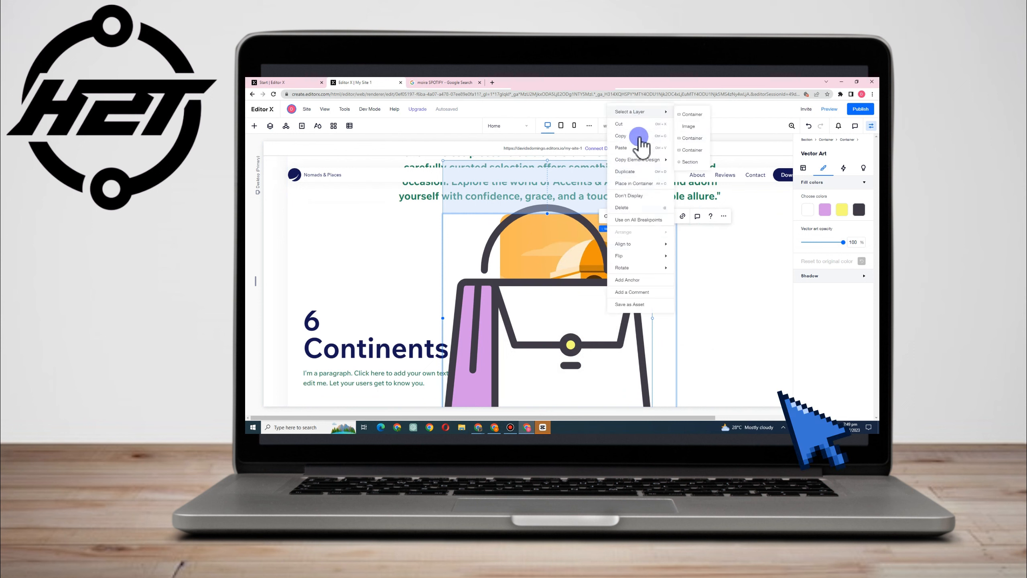
pyautogui.click(635, 196)
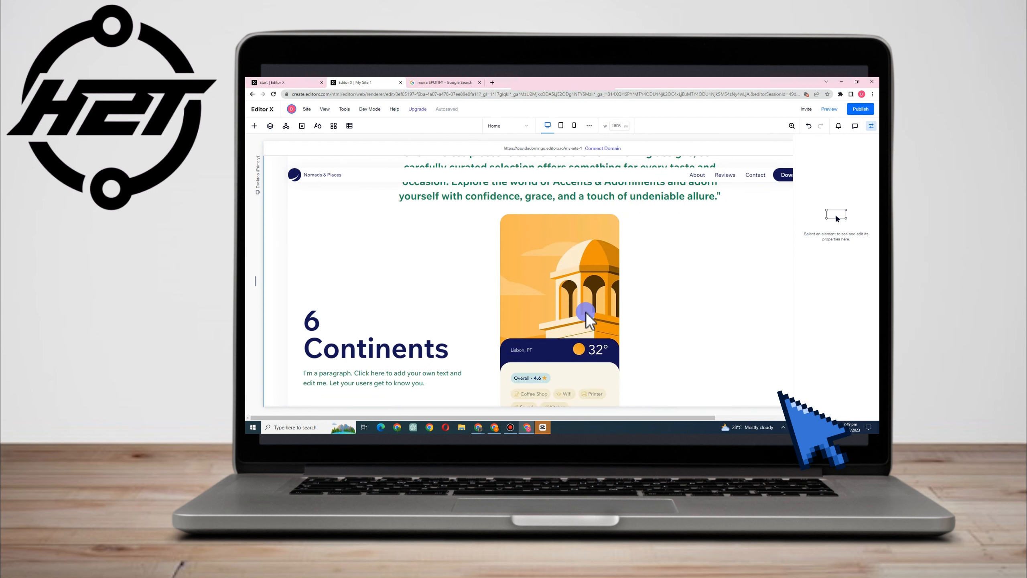
pyautogui.hotkey('ctrl', 'z')
pyautogui.click(704, 351)
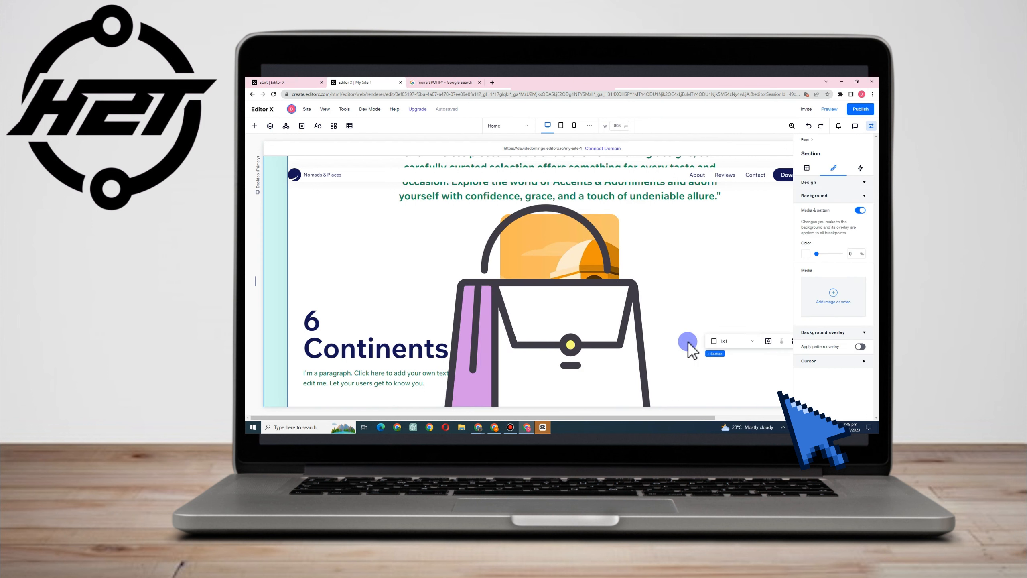
# Move the handbag vector art up so its base sits just above the "Overall" rating panel of the card behind it
pyautogui.click(570, 292)
pyautogui.click(568, 311)
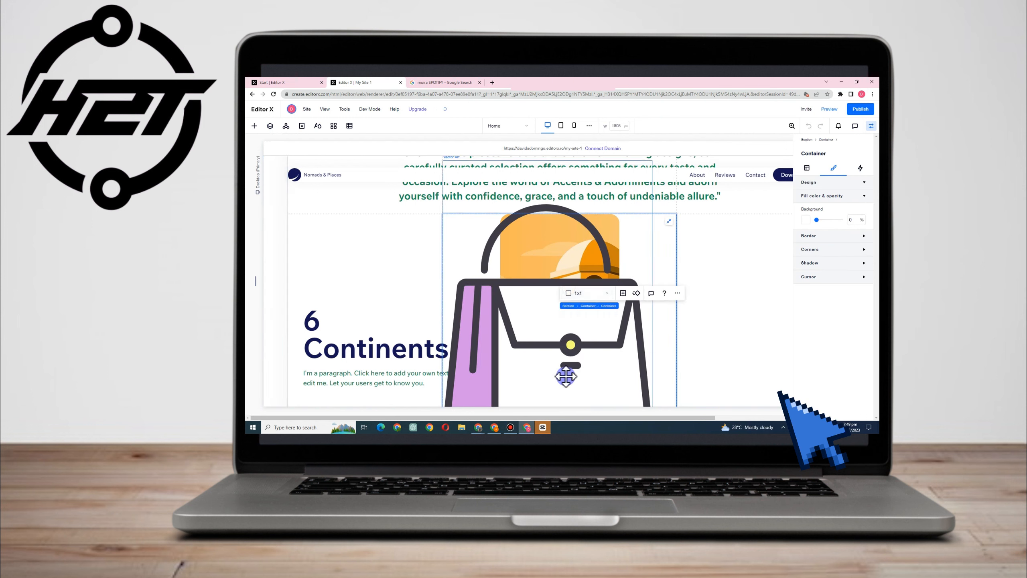
pyautogui.moveTo(592, 300); pyautogui.dragTo(601, 248)
pyautogui.scroll(-5, 602, 324)
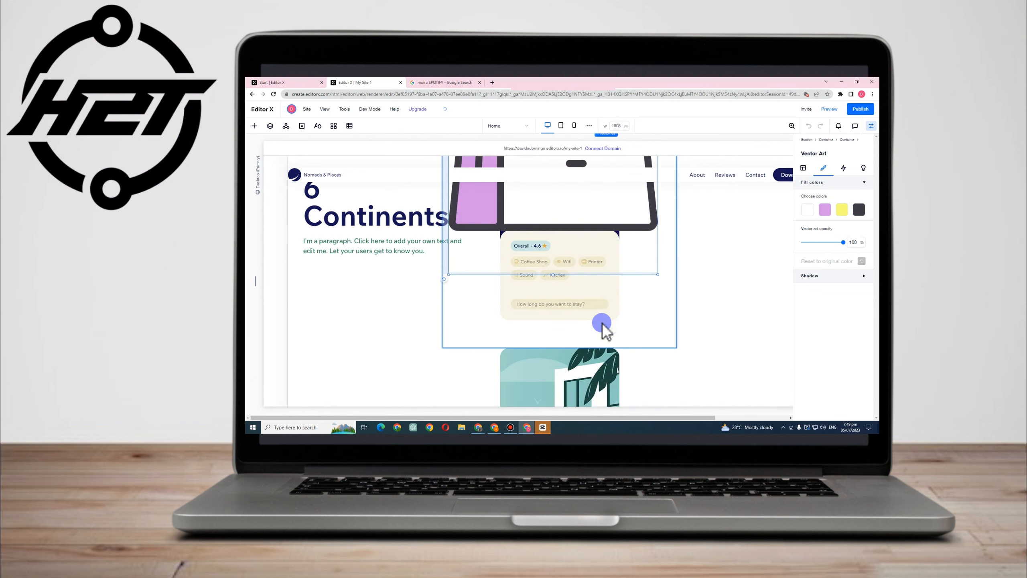
# Give the container around the San Francisco card a light lavender background from the theme colors at 30% opacity
pyautogui.click(662, 279)
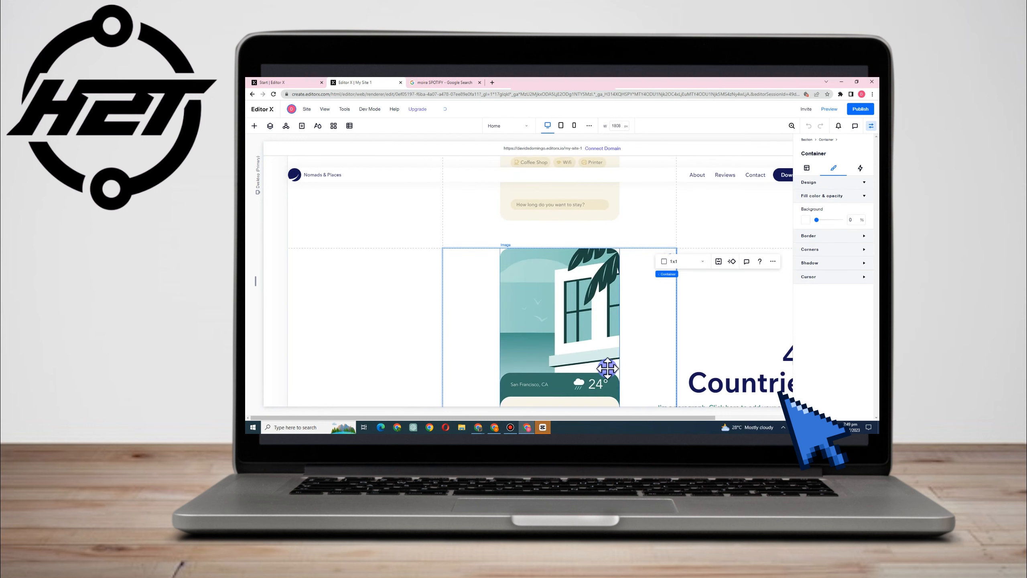
pyautogui.scroll(-10, 647, 371)
pyautogui.scroll(-6, 687, 344)
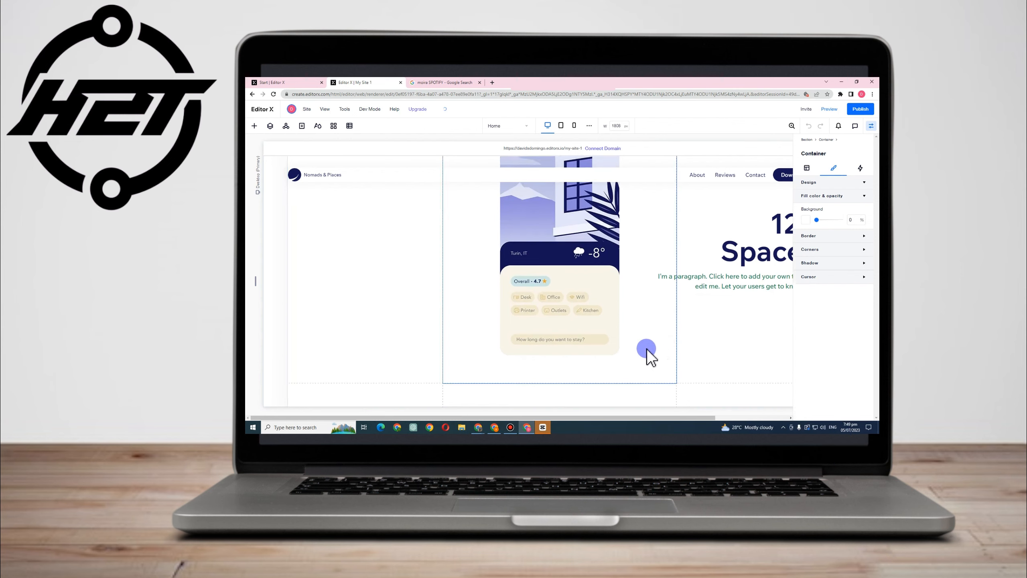
pyautogui.scroll(5, 652, 343)
pyautogui.scroll(11, 652, 342)
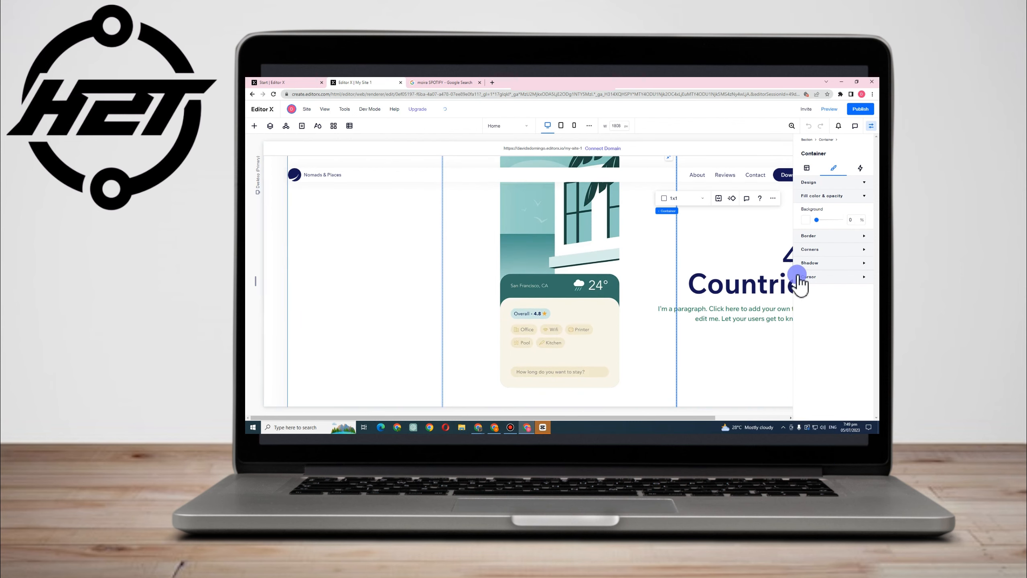
pyautogui.click(824, 220)
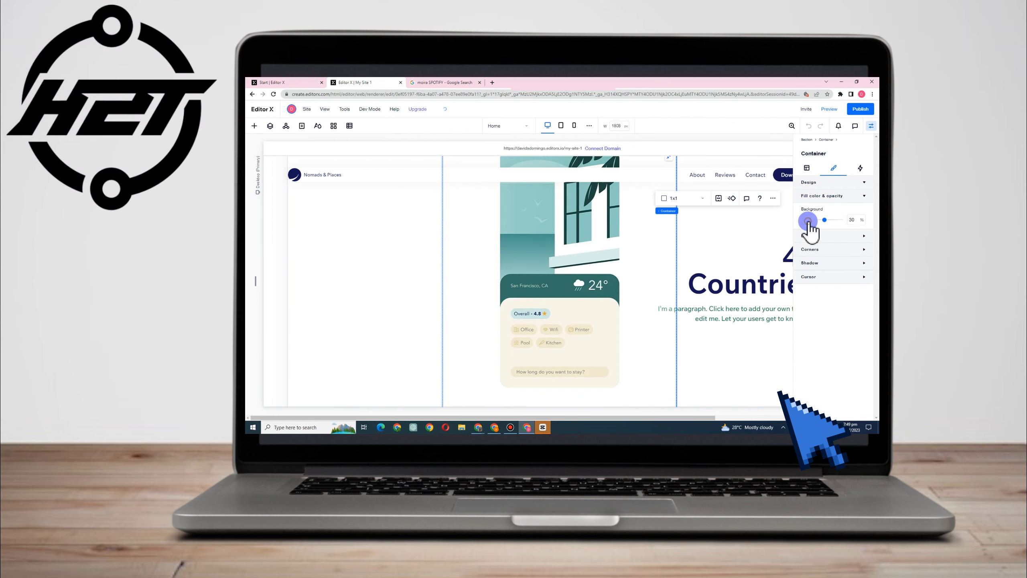
pyautogui.click(808, 221)
pyautogui.click(825, 261)
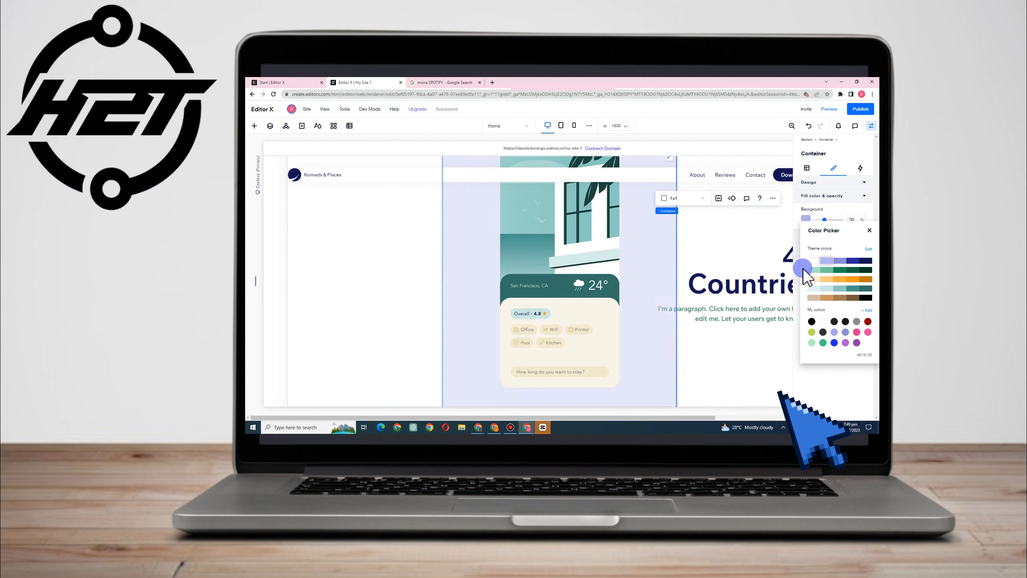
pyautogui.click(771, 245)
pyautogui.click(826, 185)
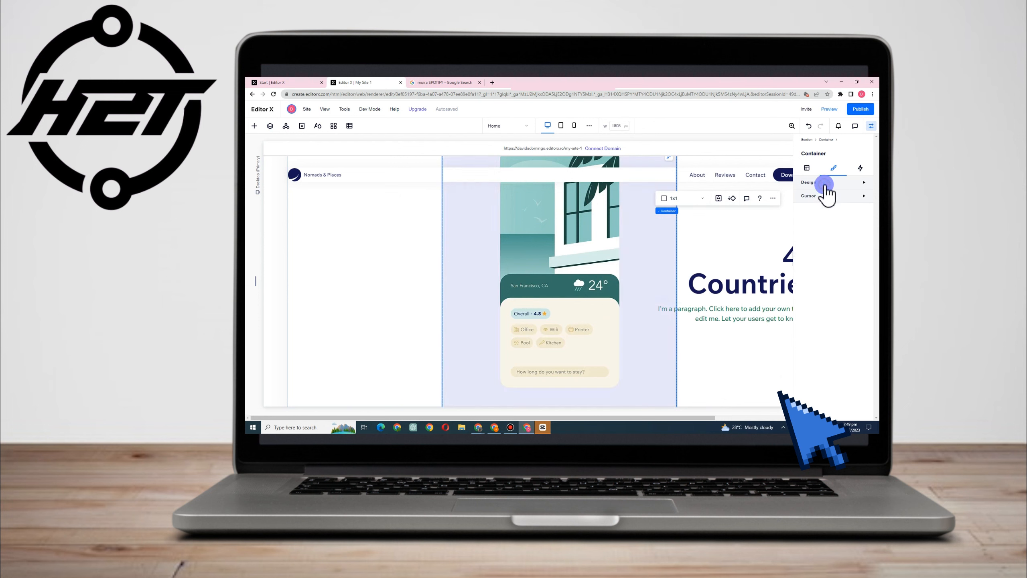
pyautogui.click(825, 183)
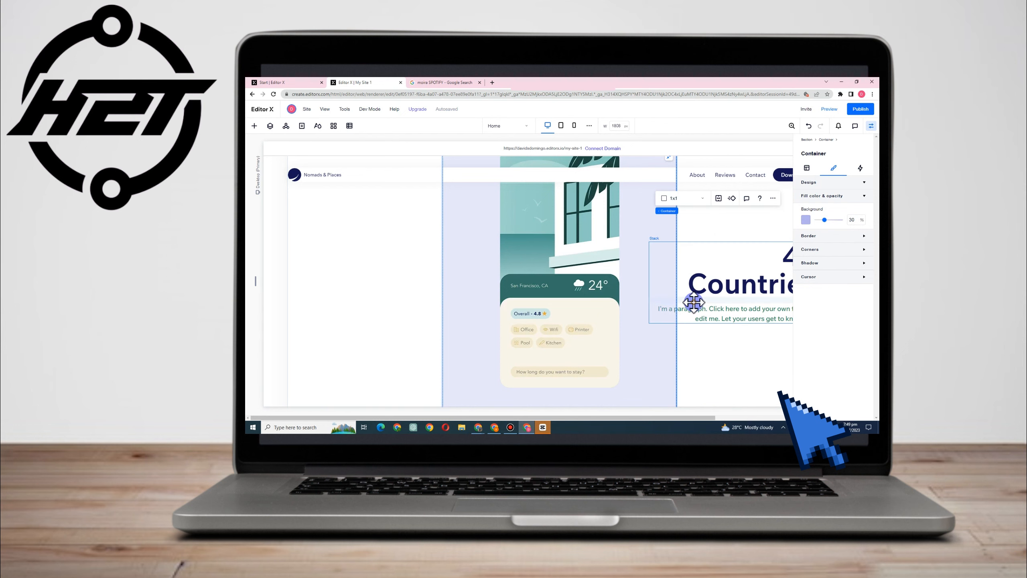
pyautogui.click(710, 294)
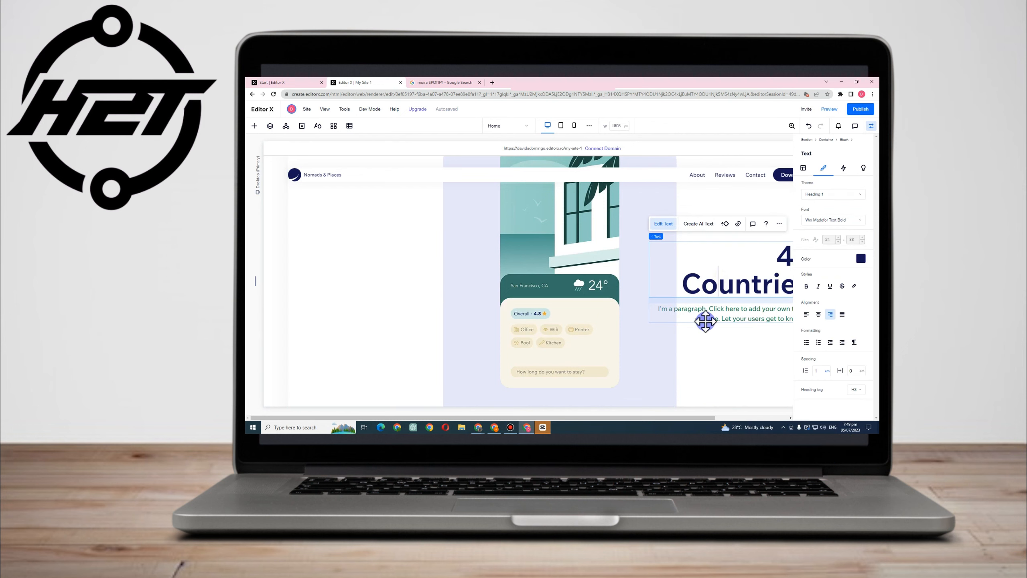
# Cut the green Medellin card image beside the "68 Cities" text out of its container
pyautogui.scroll(-5, 706, 322)
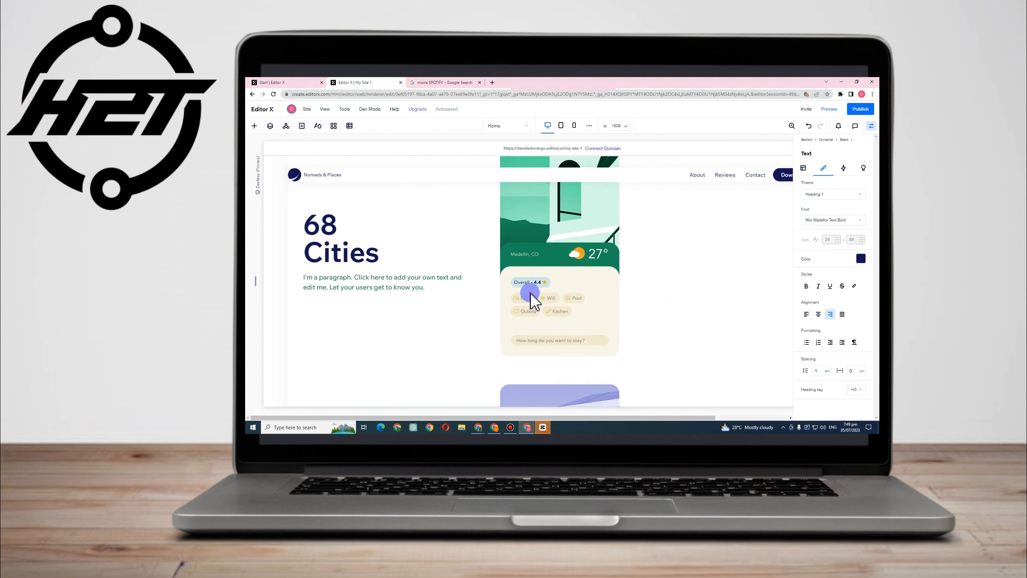
pyautogui.rightClick(531, 292)
pyautogui.click(519, 248)
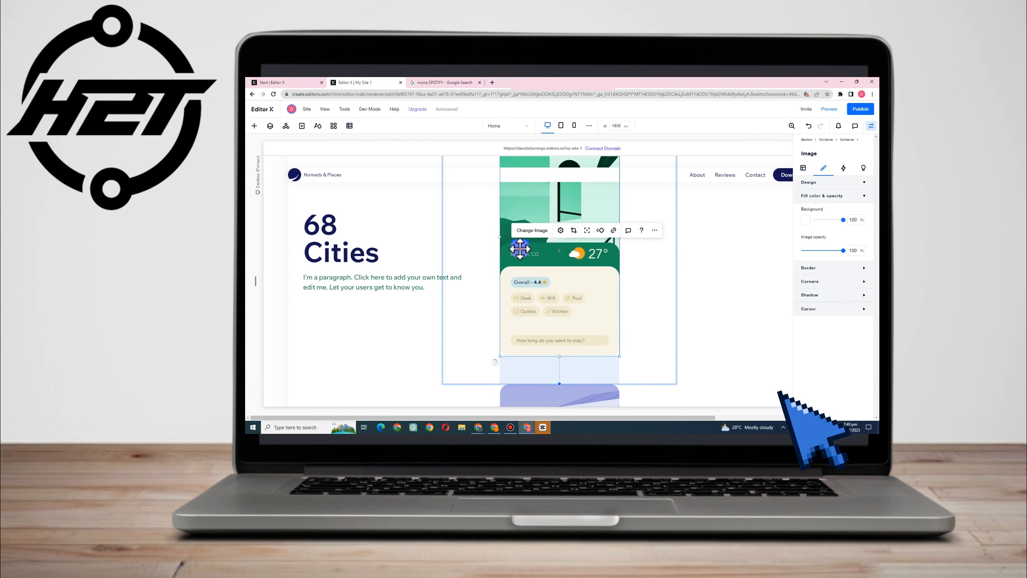
pyautogui.rightClick(519, 248)
pyautogui.click(532, 150)
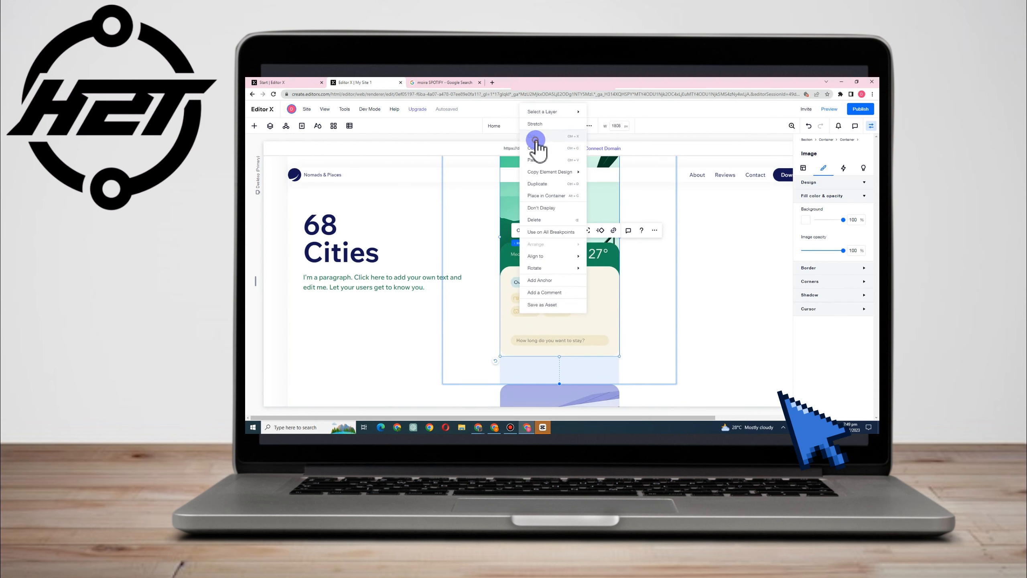
pyautogui.click(535, 140)
pyautogui.click(536, 291)
pyautogui.scroll(12, 541, 294)
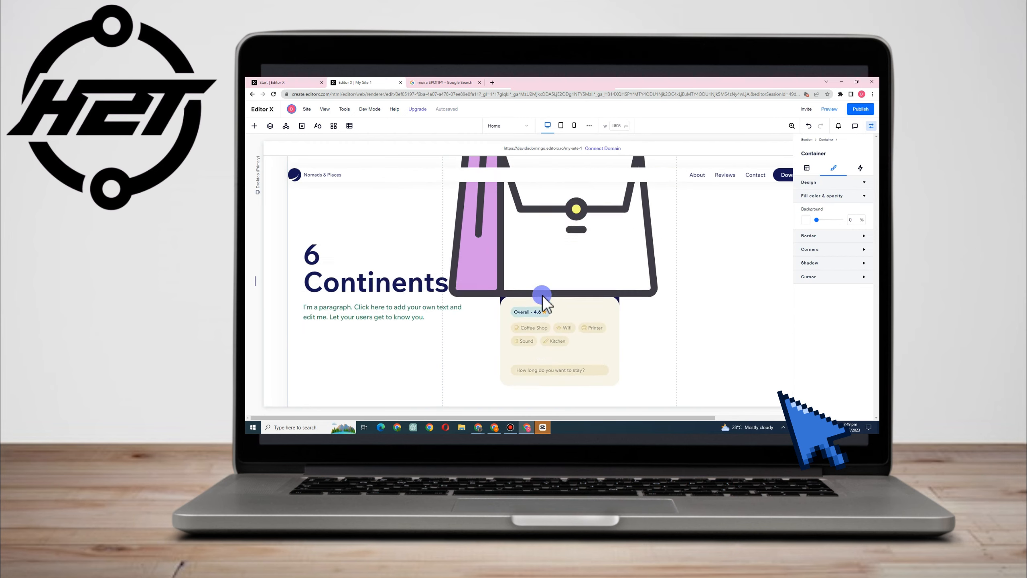
pyautogui.scroll(3, 543, 300)
pyautogui.scroll(-4, 555, 303)
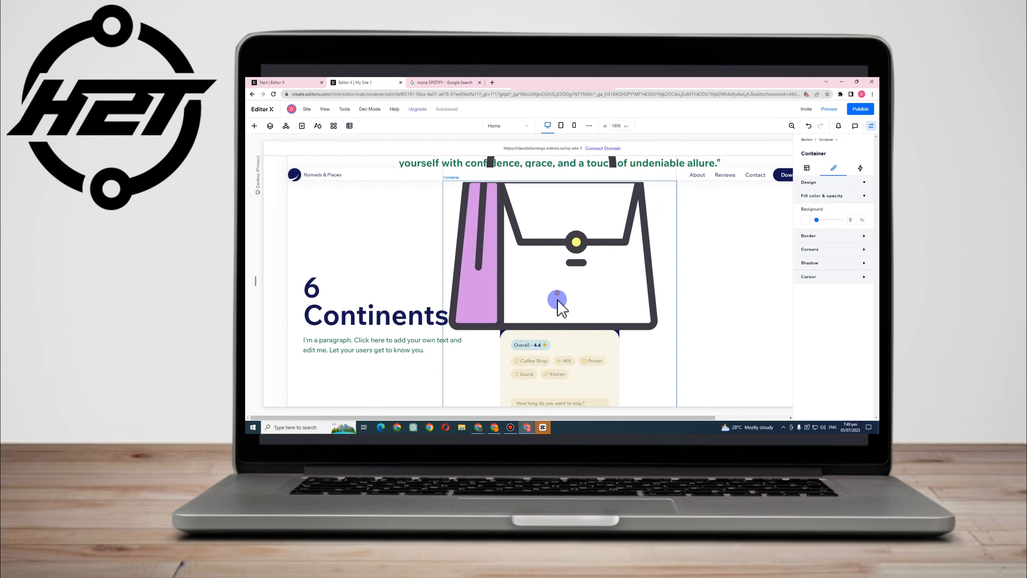